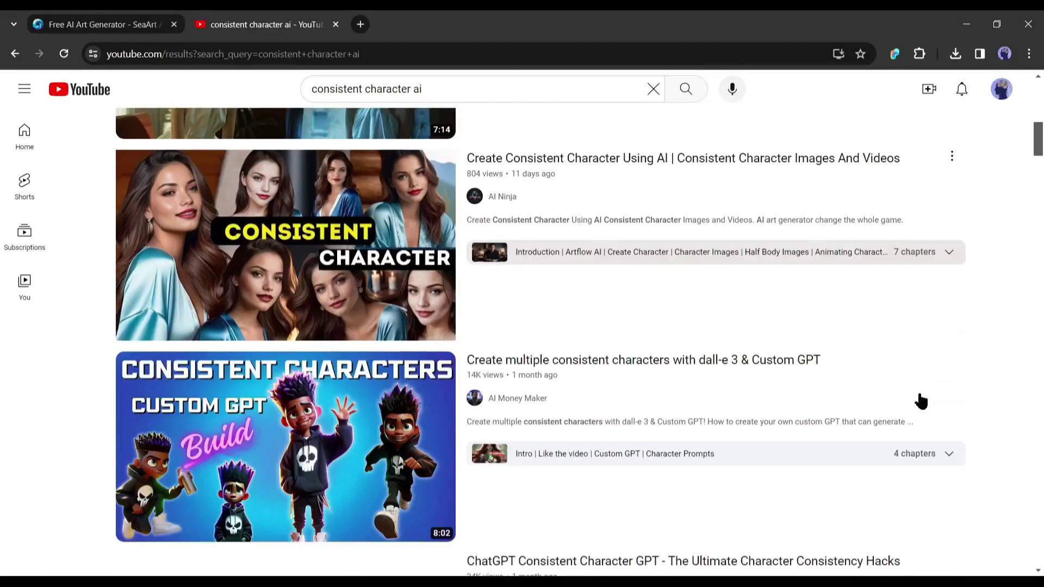
{"action": "scroll", "coordinate": [919, 400], "scroll_direction": "down", "scroll_amount": 3}
{"action": "scroll", "coordinate": [920, 400], "scroll_direction": "down", "scroll_amount": 3}
{"action": "scroll", "coordinate": [920, 400], "scroll_direction": "down", "scroll_amount": 3}
{"action": "scroll", "coordinate": [920, 401], "scroll_direction": "down", "scroll_amount": 3}
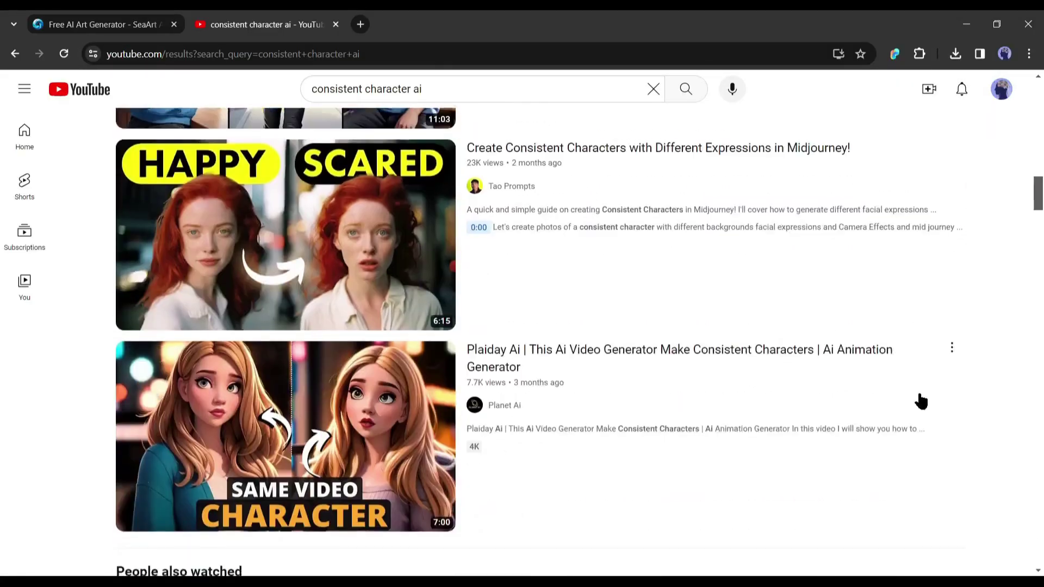
{"action": "scroll", "coordinate": [920, 401], "scroll_direction": "down", "scroll_amount": 3}
{"action": "scroll", "coordinate": [920, 401], "scroll_direction": "down", "scroll_amount": 3}
{"action": "scroll", "coordinate": [942, 420], "scroll_direction": "down", "scroll_amount": 1}
{"action": "scroll", "coordinate": [977, 408], "scroll_direction": "down", "scroll_amount": 5}
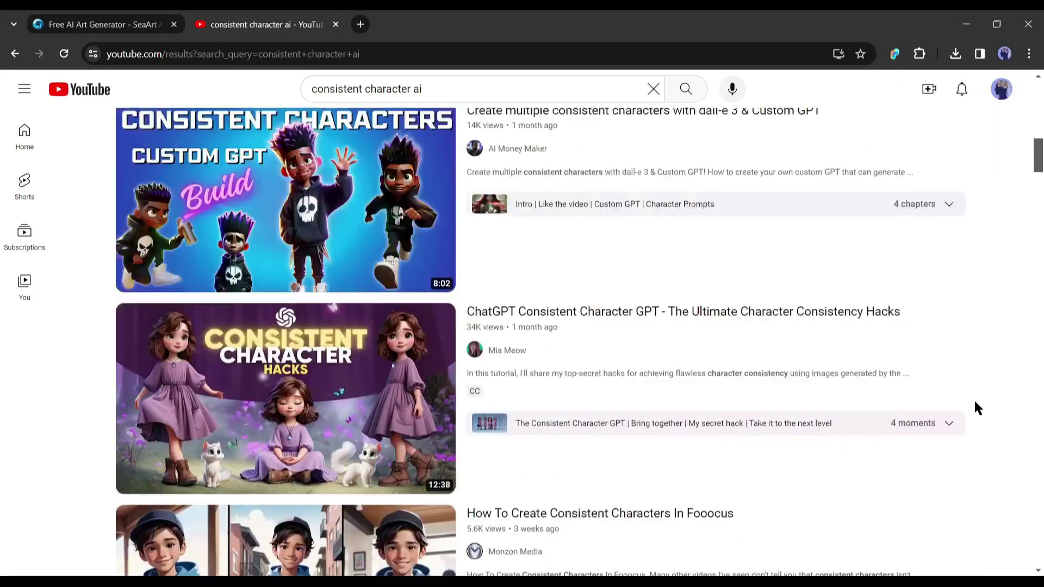
{"action": "scroll", "coordinate": [977, 408], "scroll_direction": "up", "scroll_amount": 4}
{"action": "scroll", "coordinate": [977, 408], "scroll_direction": "up", "scroll_amount": 2}
{"action": "scroll", "coordinate": [773, 373], "scroll_direction": "up", "scroll_amount": 6}
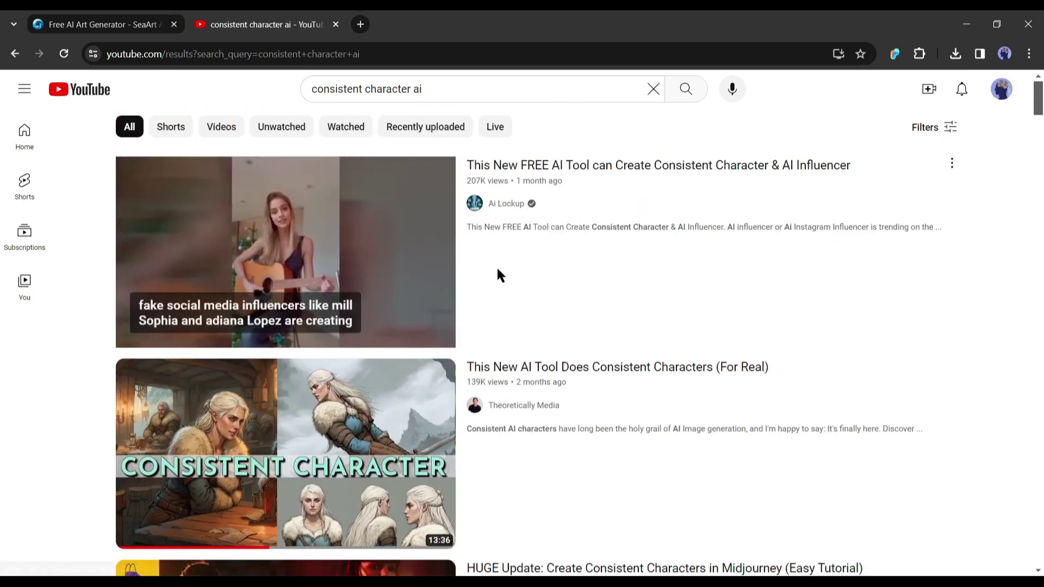
{"action": "scroll", "coordinate": [701, 406], "scroll_direction": "down", "scroll_amount": 4}
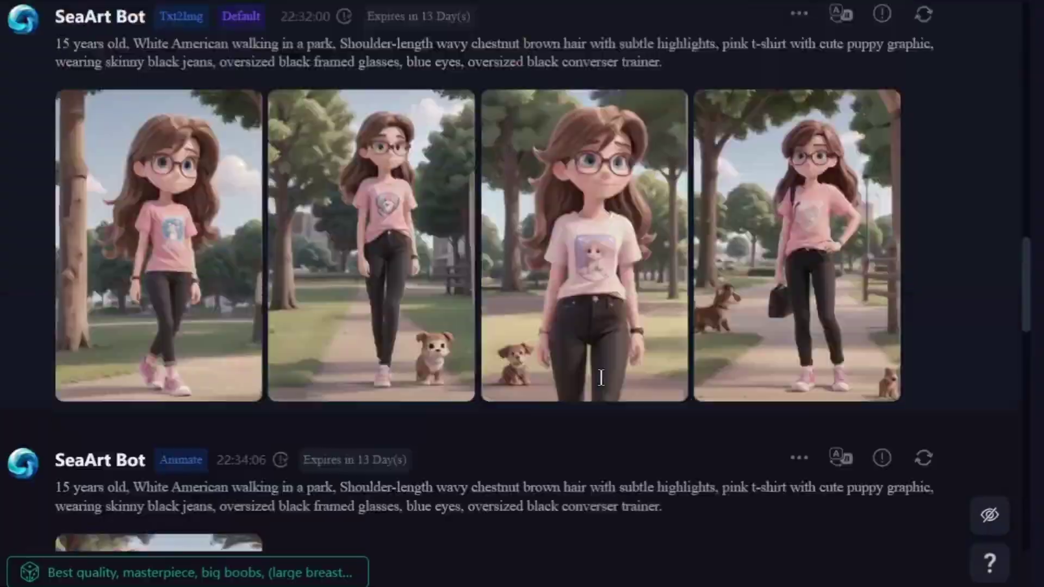
{"action": "scroll", "coordinate": [606, 387], "scroll_direction": "up", "scroll_amount": 5}
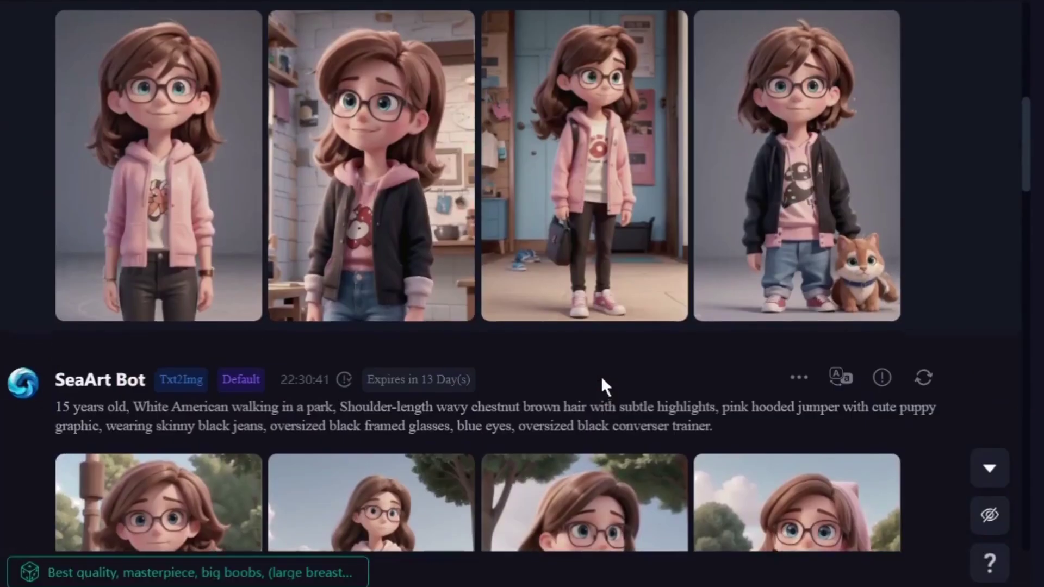
{"action": "scroll", "coordinate": [606, 388], "scroll_direction": "up", "scroll_amount": 5}
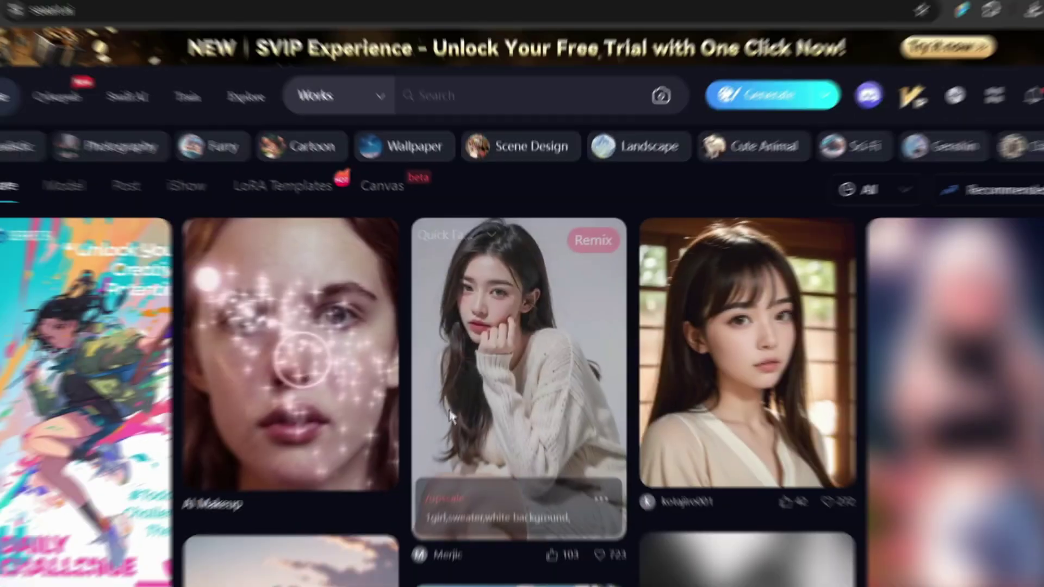
{"action": "scroll", "coordinate": [460, 392], "scroll_direction": "down", "scroll_amount": 3}
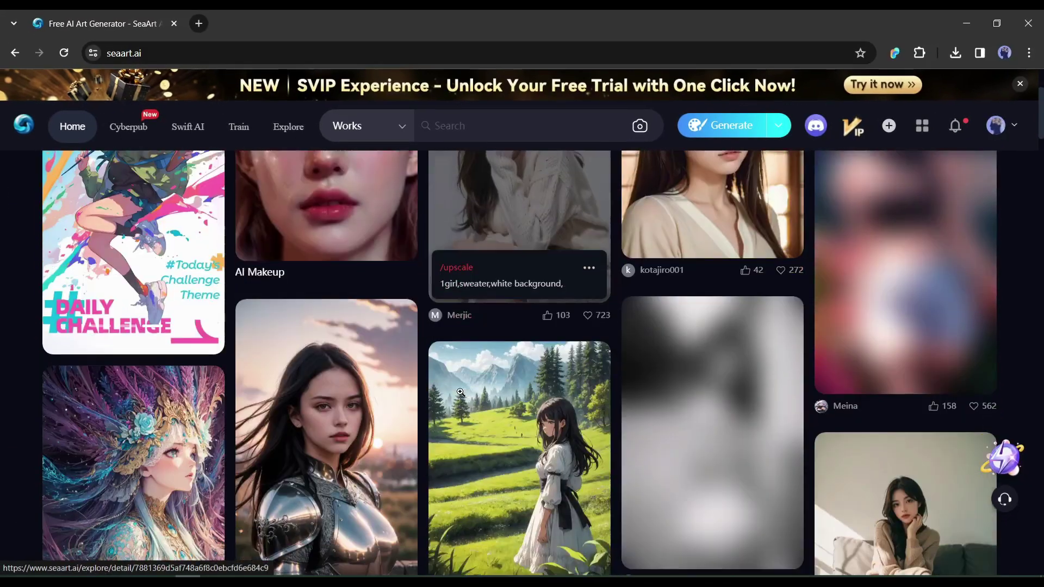
{"action": "scroll", "coordinate": [460, 392], "scroll_direction": "down", "scroll_amount": 3}
{"action": "scroll", "coordinate": [460, 392], "scroll_direction": "down", "scroll_amount": 2}
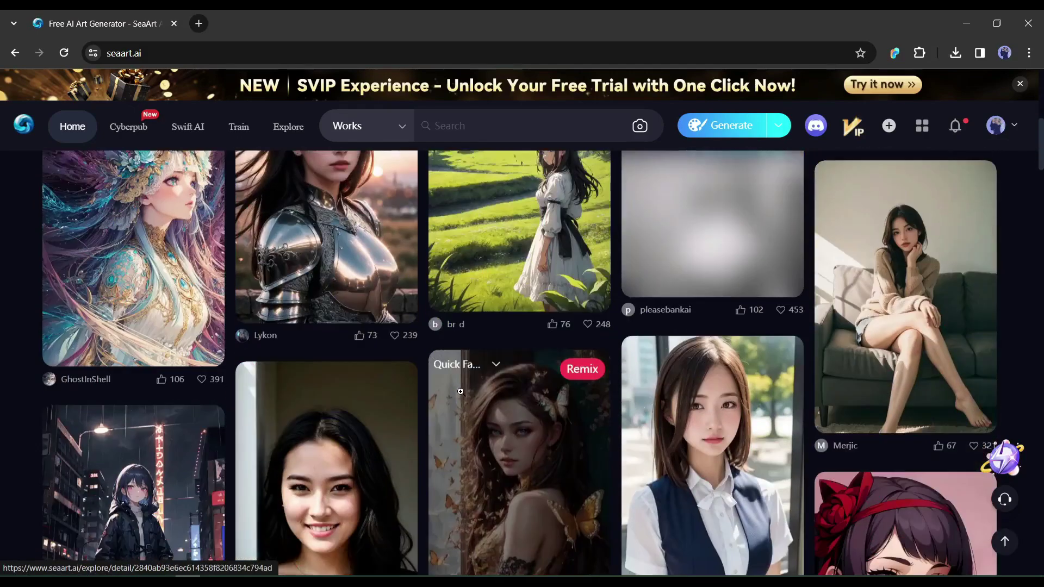
{"action": "scroll", "coordinate": [460, 393], "scroll_direction": "down", "scroll_amount": 3}
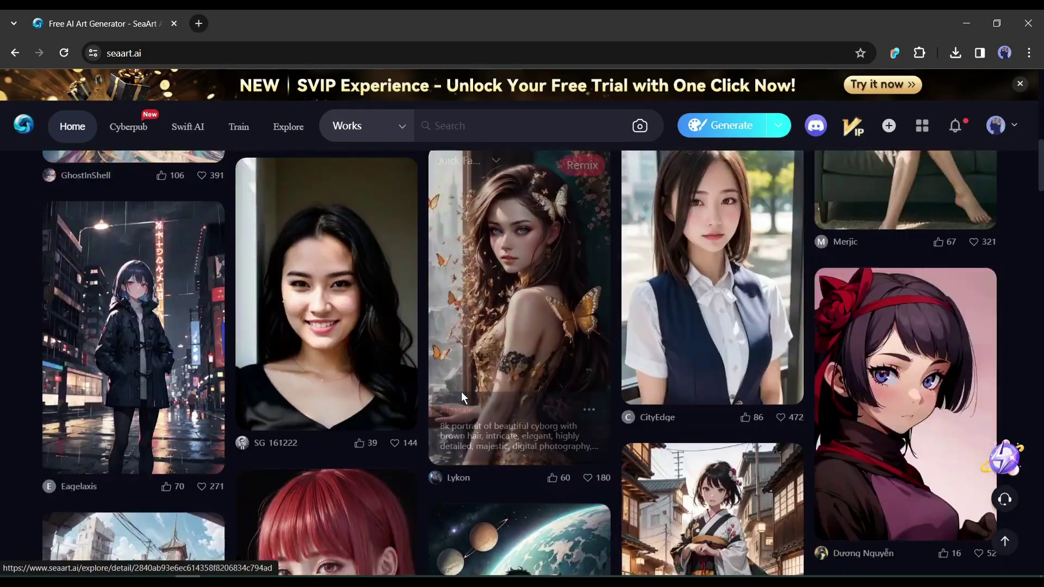
{"action": "scroll", "coordinate": [460, 392], "scroll_direction": "down", "scroll_amount": 2}
{"action": "scroll", "coordinate": [460, 393], "scroll_direction": "up", "scroll_amount": 1}
{"action": "scroll", "coordinate": [461, 396], "scroll_direction": "up", "scroll_amount": 4}
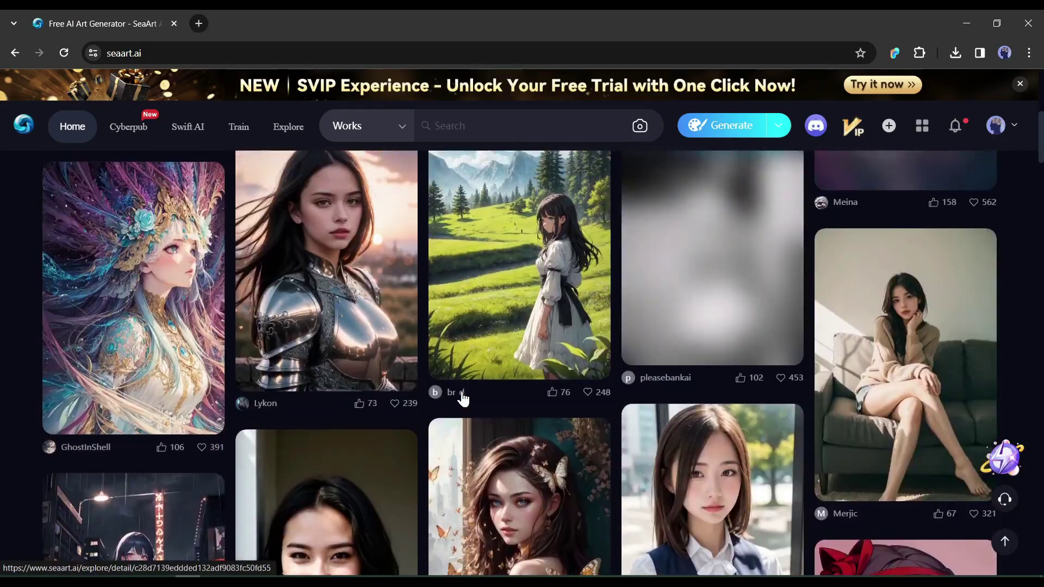
{"action": "scroll", "coordinate": [461, 391], "scroll_direction": "up", "scroll_amount": 3}
{"action": "scroll", "coordinate": [460, 392], "scroll_direction": "up", "scroll_amount": 2}
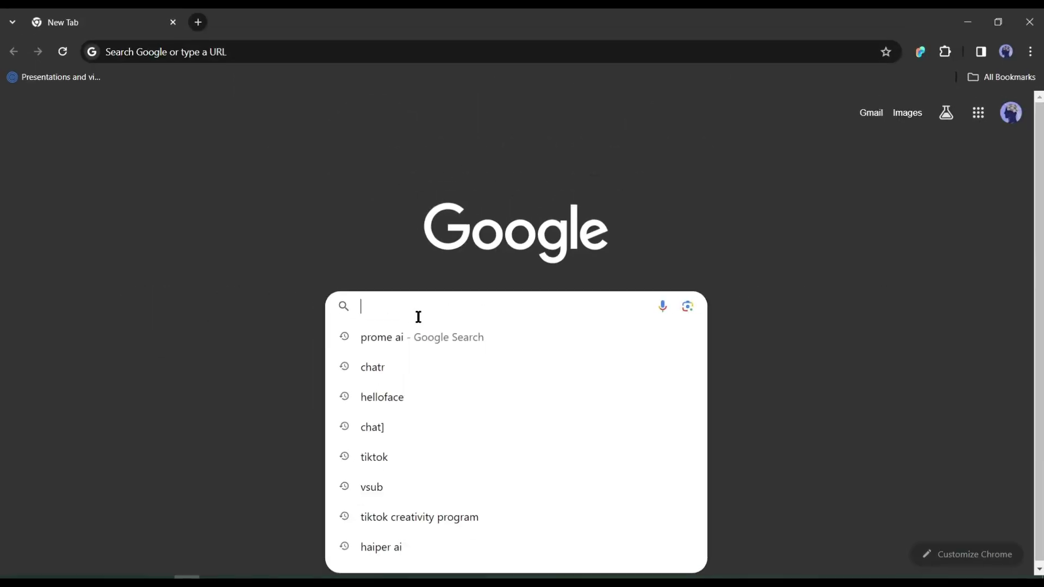
{"action": "type", "text": "Sea Art"}
Run the Google search for 'Sea Art' so the SeaArt AI site appears first in results.
{"action": "key", "text": "Return"}
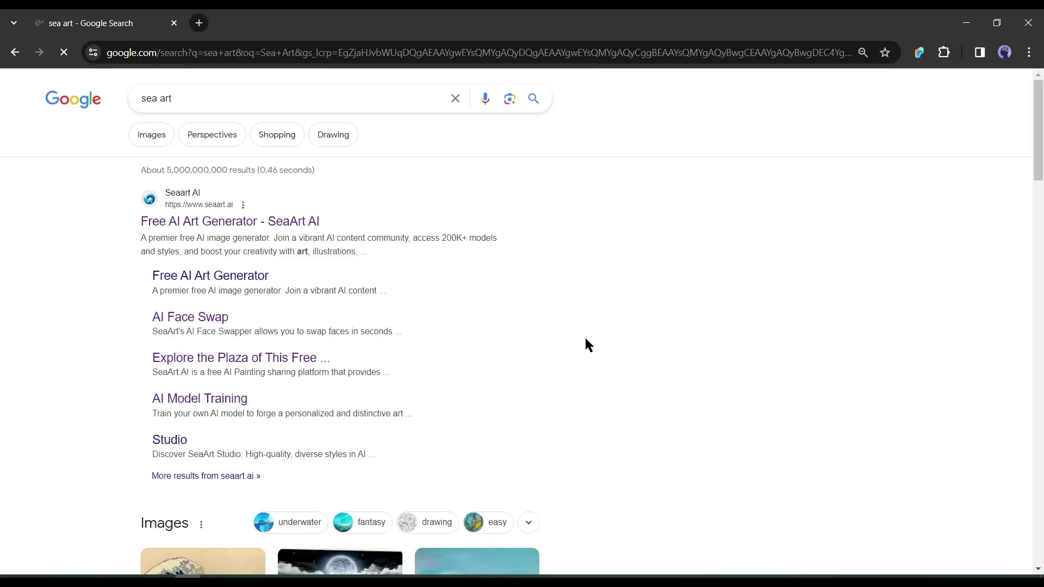
Go to the SeaArt AI site from the results and sign in with a Google account.
{"action": "left_click", "coordinate": [169, 222]}
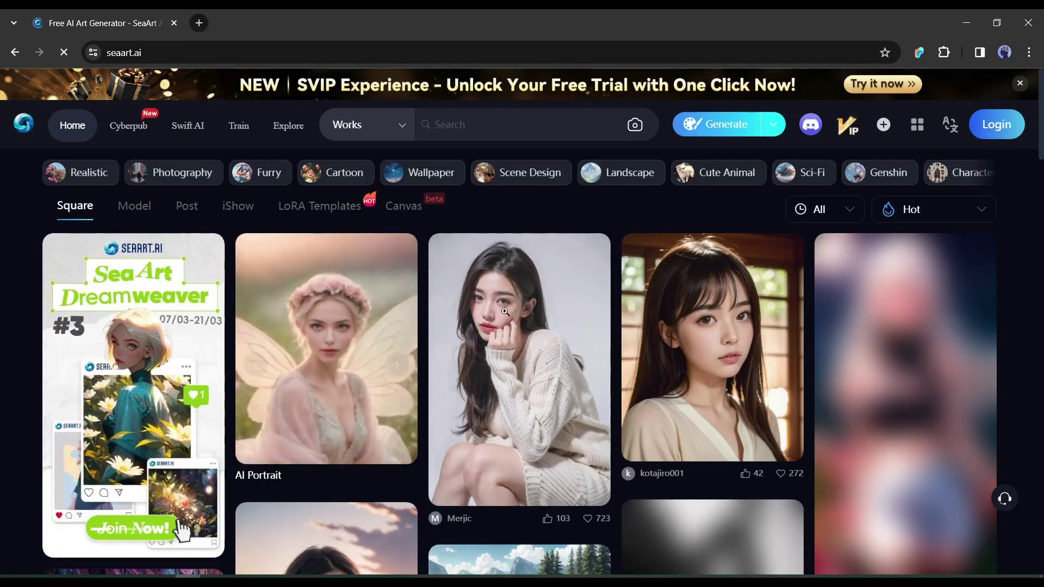
{"action": "scroll", "coordinate": [512, 310], "scroll_direction": "down", "scroll_amount": 5}
{"action": "scroll", "coordinate": [513, 311], "scroll_direction": "down", "scroll_amount": 5}
{"action": "scroll", "coordinate": [513, 311], "scroll_direction": "down", "scroll_amount": 5}
{"action": "scroll", "coordinate": [513, 311], "scroll_direction": "down", "scroll_amount": 5}
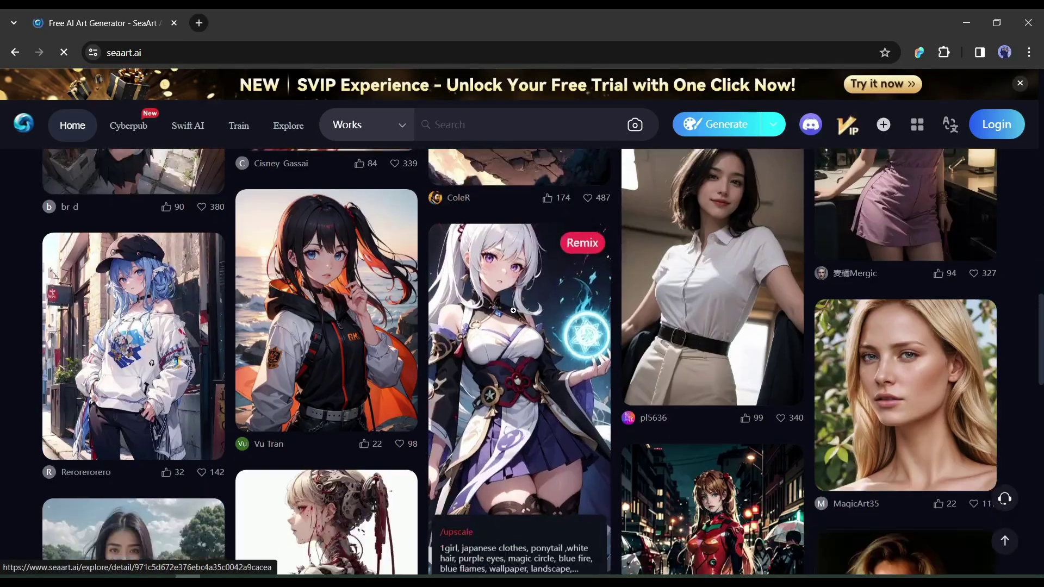
{"action": "scroll", "coordinate": [514, 310], "scroll_direction": "down", "scroll_amount": 5}
{"action": "scroll", "coordinate": [512, 311], "scroll_direction": "down", "scroll_amount": 5}
{"action": "scroll", "coordinate": [514, 311], "scroll_direction": "up", "scroll_amount": 5}
{"action": "scroll", "coordinate": [513, 311], "scroll_direction": "up", "scroll_amount": 10}
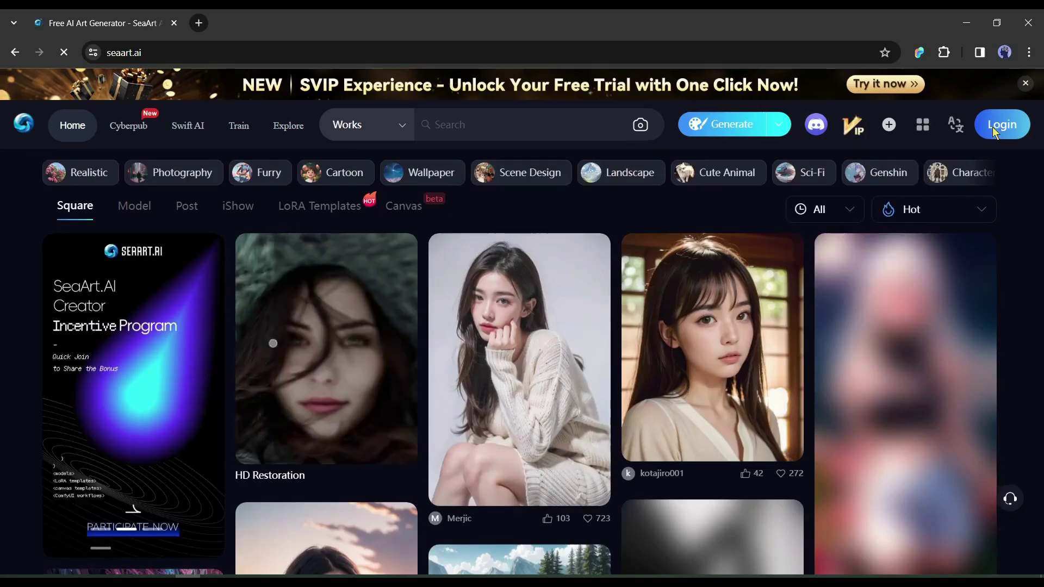
{"action": "left_click", "coordinate": [995, 128]}
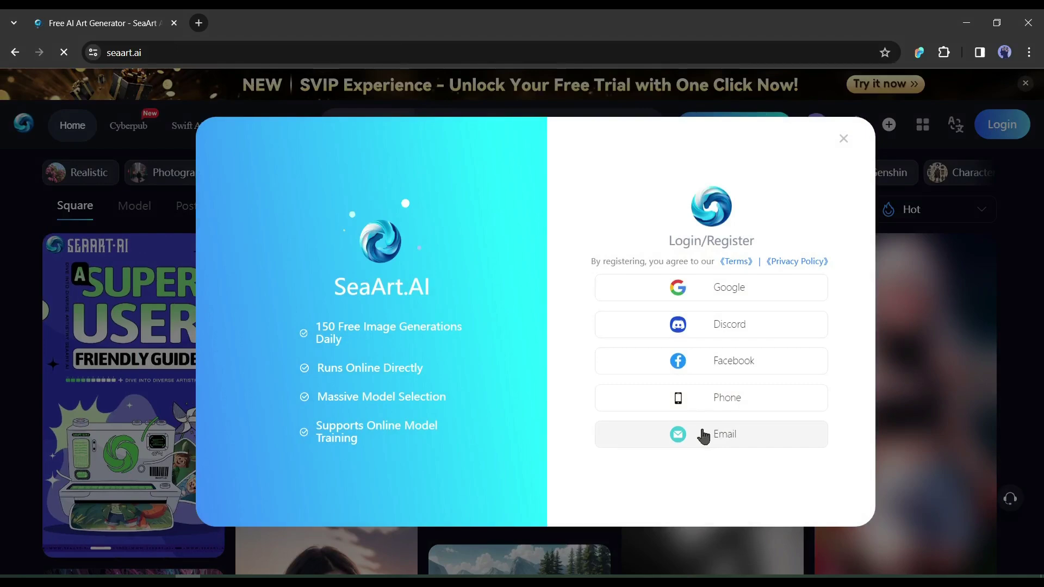
{"action": "left_click", "coordinate": [737, 290]}
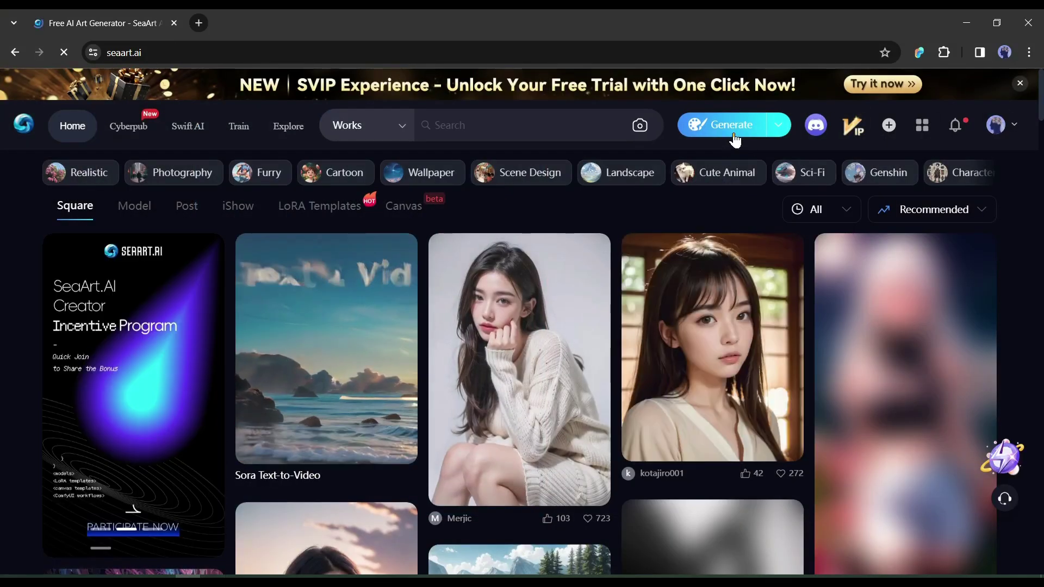
Enter the Generate workspace and dismiss the VIP subscription offer.
{"action": "left_click", "coordinate": [725, 127]}
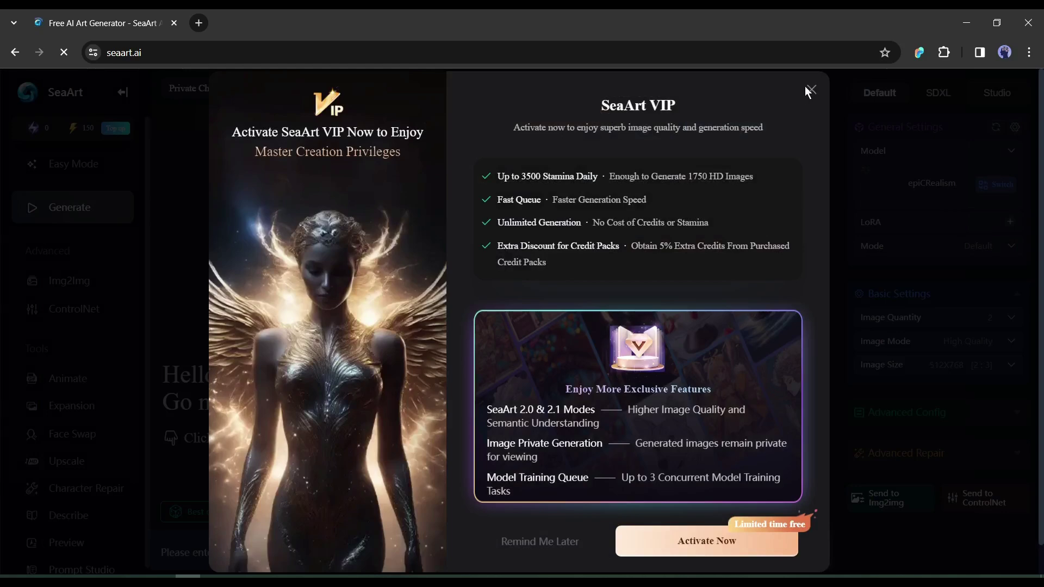
{"action": "left_click", "coordinate": [807, 92]}
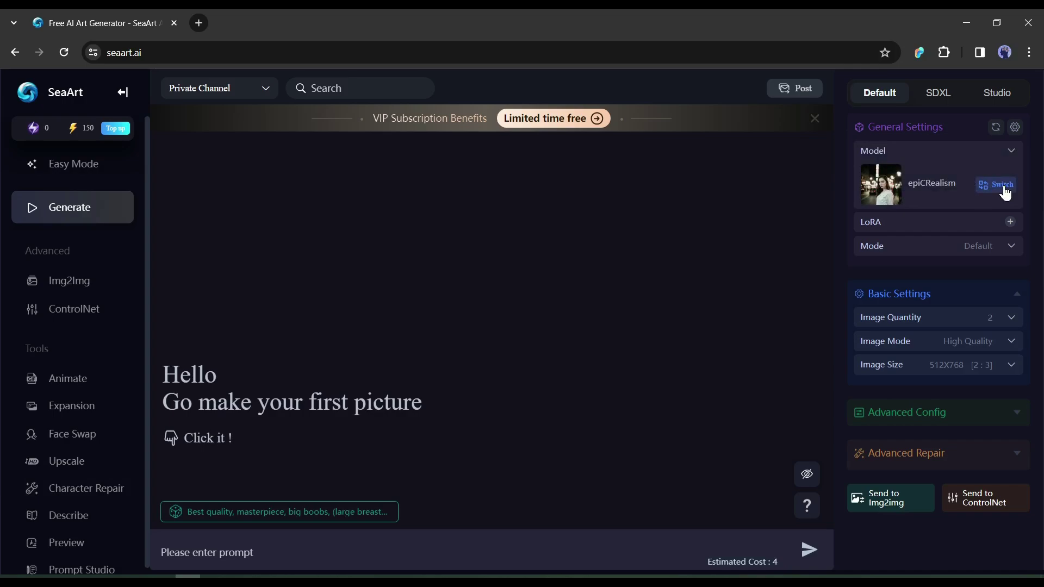
From Explore More, filter to Pixar-style models and choose the Disney Pixar Cartoon model.
{"action": "left_click", "coordinate": [1001, 186]}
{"action": "left_click", "coordinate": [353, 147]}
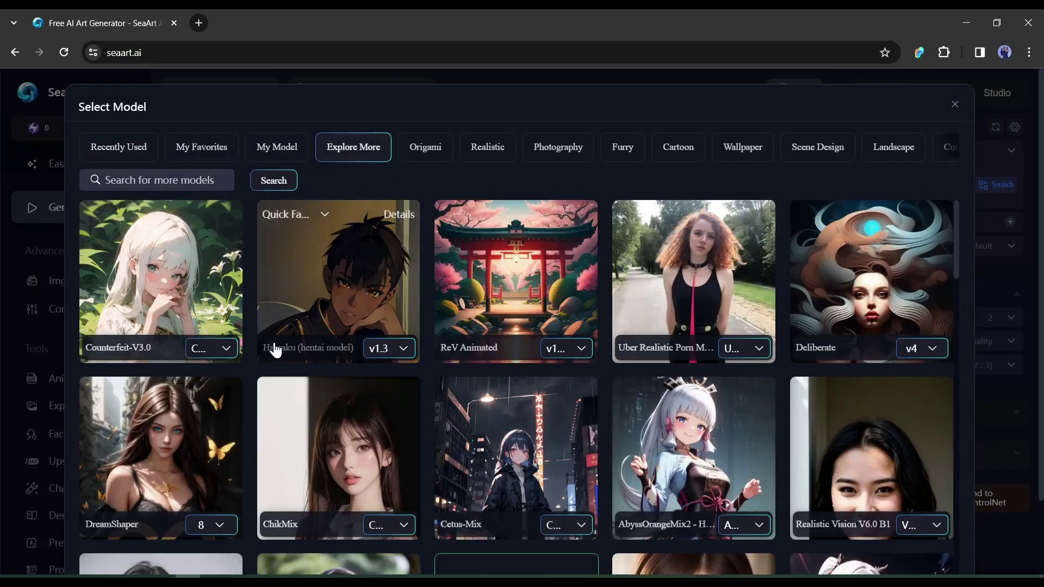
{"action": "scroll", "coordinate": [471, 387], "scroll_direction": "down", "scroll_amount": 3}
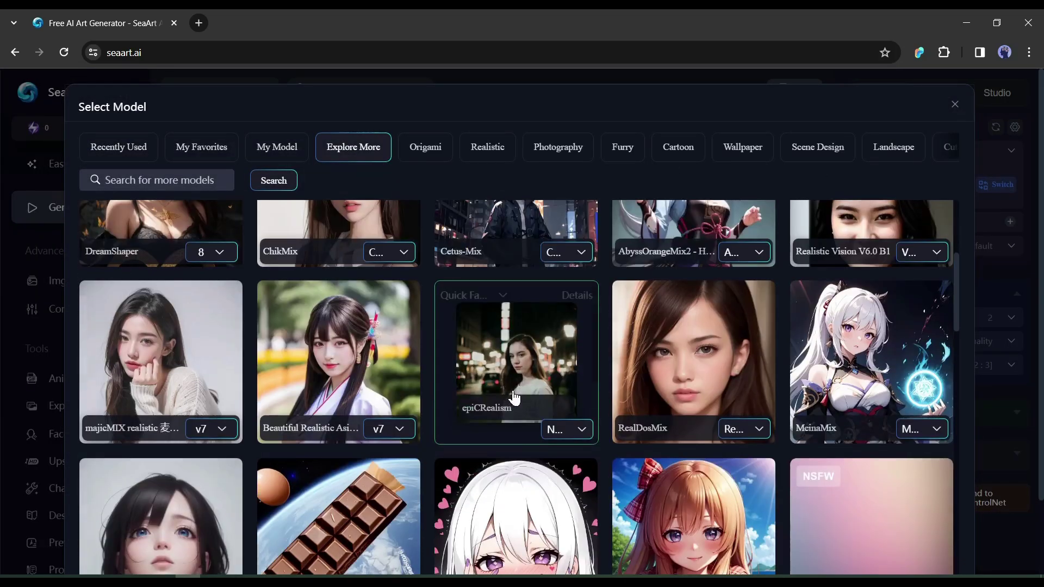
{"action": "scroll", "coordinate": [514, 399], "scroll_direction": "down", "scroll_amount": 5}
{"action": "scroll", "coordinate": [514, 398], "scroll_direction": "down", "scroll_amount": 3}
{"action": "scroll", "coordinate": [514, 398], "scroll_direction": "down", "scroll_amount": 4}
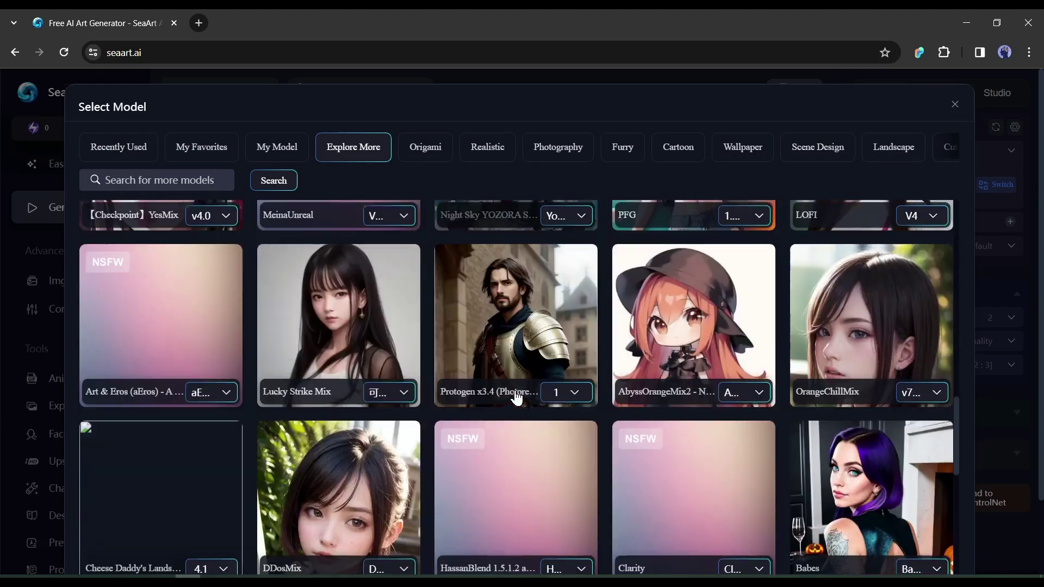
{"action": "scroll", "coordinate": [516, 398], "scroll_direction": "down", "scroll_amount": 5}
{"action": "scroll", "coordinate": [490, 326], "scroll_direction": "down", "scroll_amount": 5}
{"action": "scroll", "coordinate": [440, 244], "scroll_direction": "down", "scroll_amount": 5}
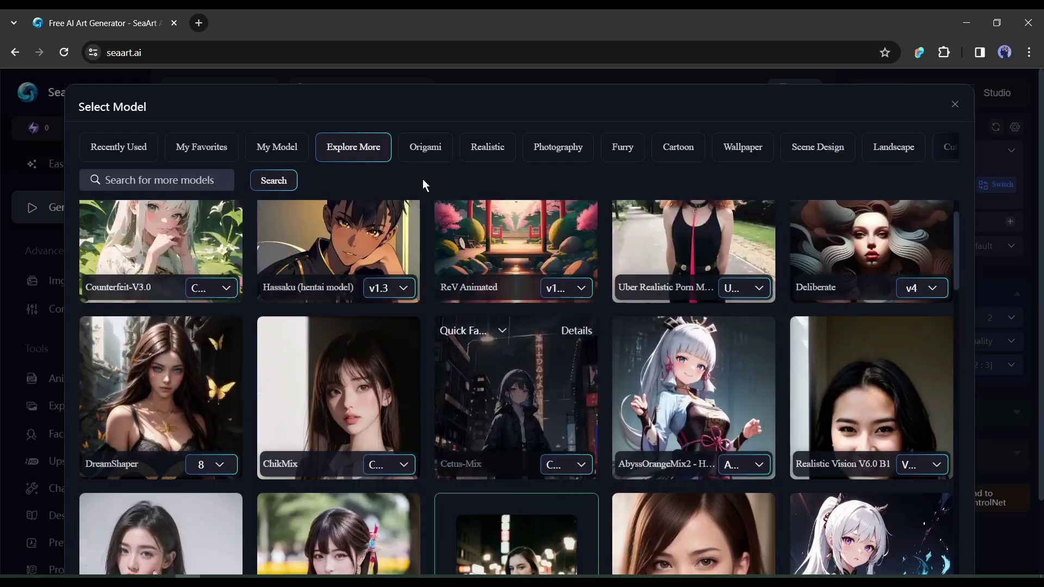
{"action": "scroll", "coordinate": [422, 179], "scroll_direction": "up", "scroll_amount": 2}
{"action": "left_click", "coordinate": [946, 147]}
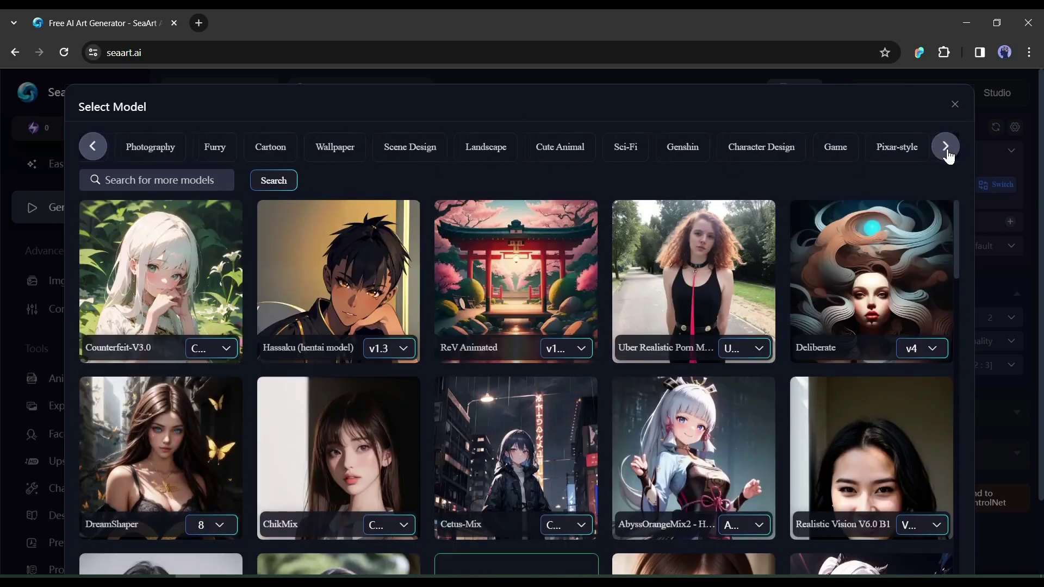
{"action": "left_click", "coordinate": [946, 148]}
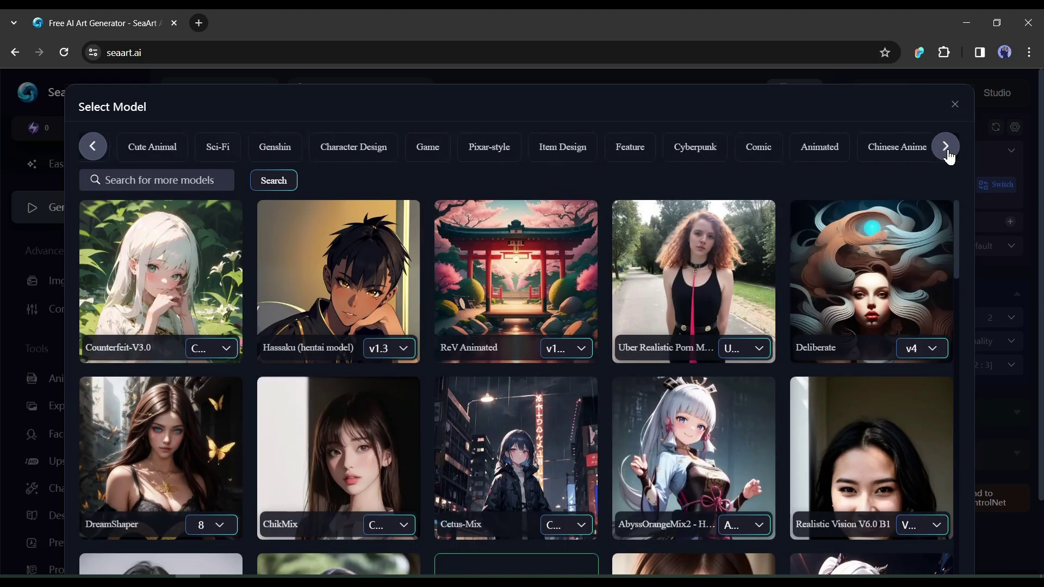
{"action": "left_click", "coordinate": [93, 147]}
{"action": "left_click", "coordinate": [896, 147]}
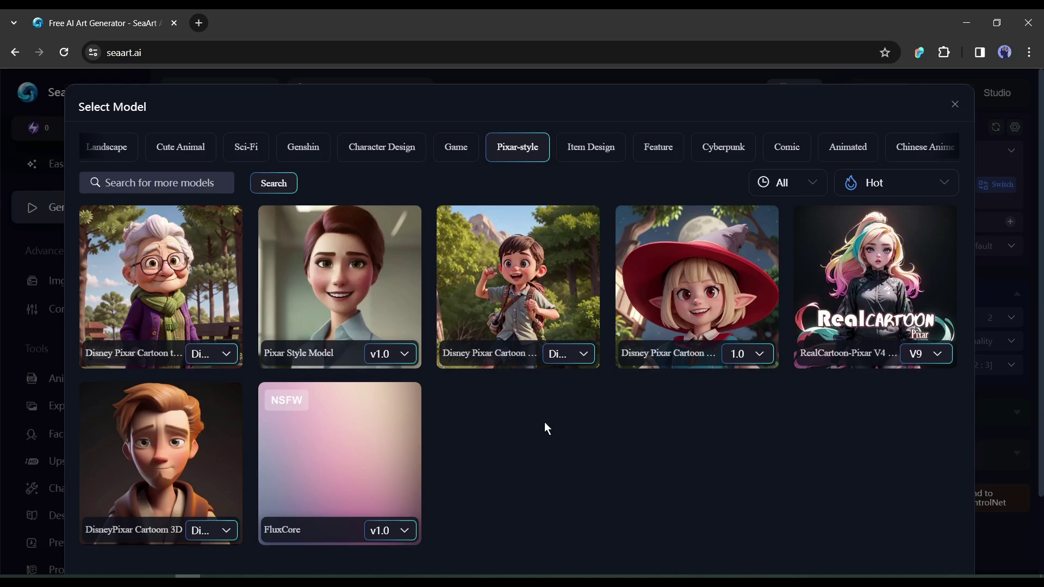
{"action": "left_click", "coordinate": [161, 291]}
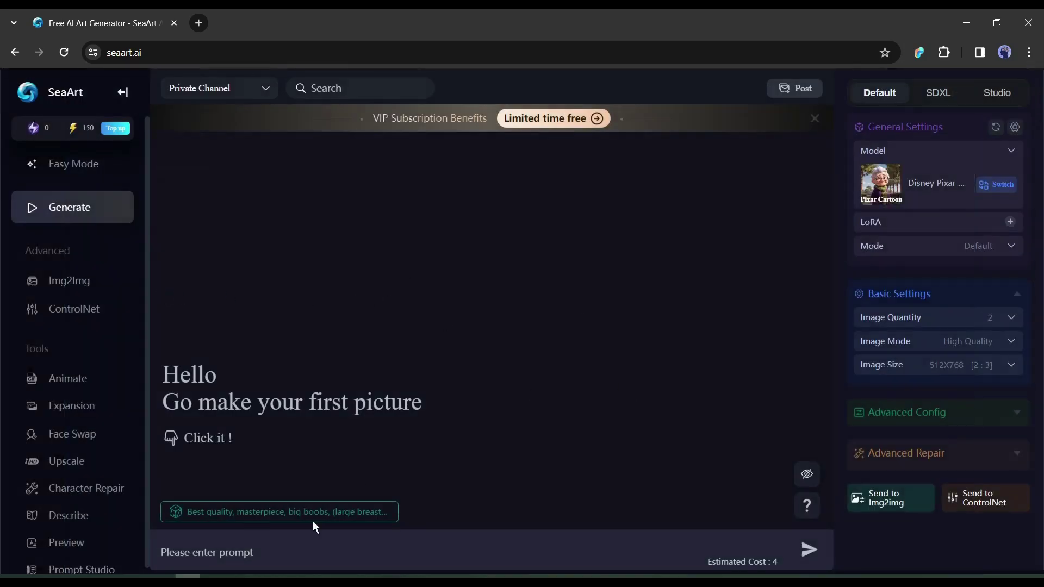
Paste the 15-year-old girl with glasses in pink hooded jumper description and generate images.
{"action": "left_click", "coordinate": [374, 547]}
{"action": "type", "text": "15 years old, White American, Shoulder-length wavy chestnut brown hair with subtle highlights, pink hooded jumper with cute puppy graphic, wearing skinny black jeans, oversized black framed glasses, blue eyes, oversized black converser trainer."}
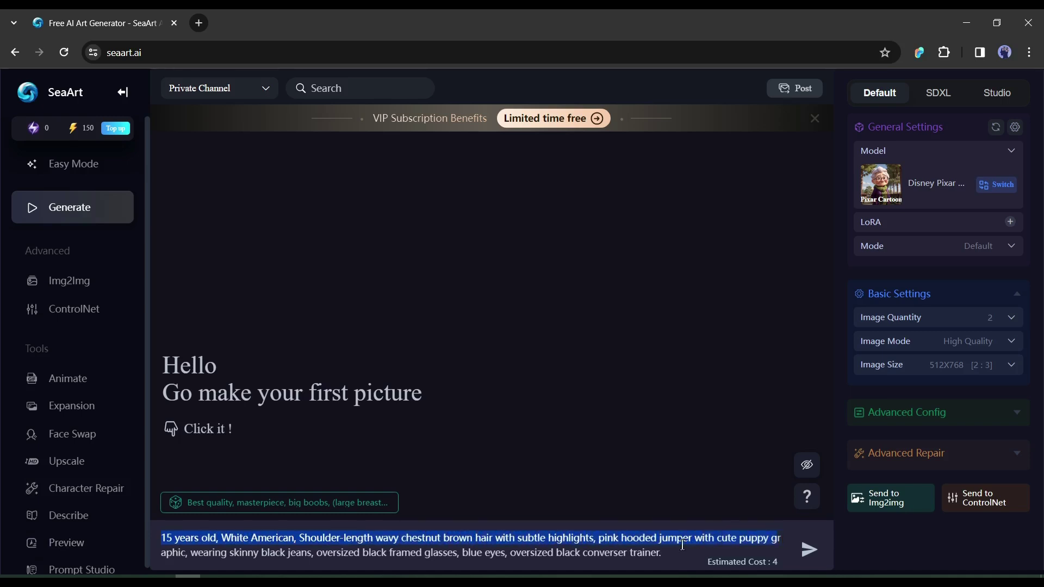
{"action": "left_click_drag", "start_coordinate": [683, 545], "coordinate": [200, 555]}
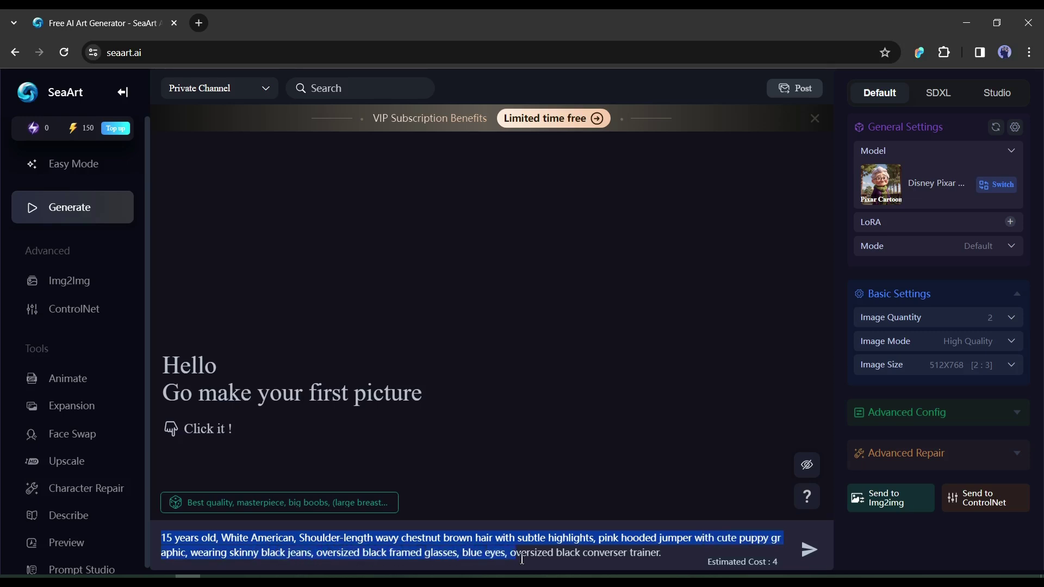
{"action": "left_click", "coordinate": [699, 557]}
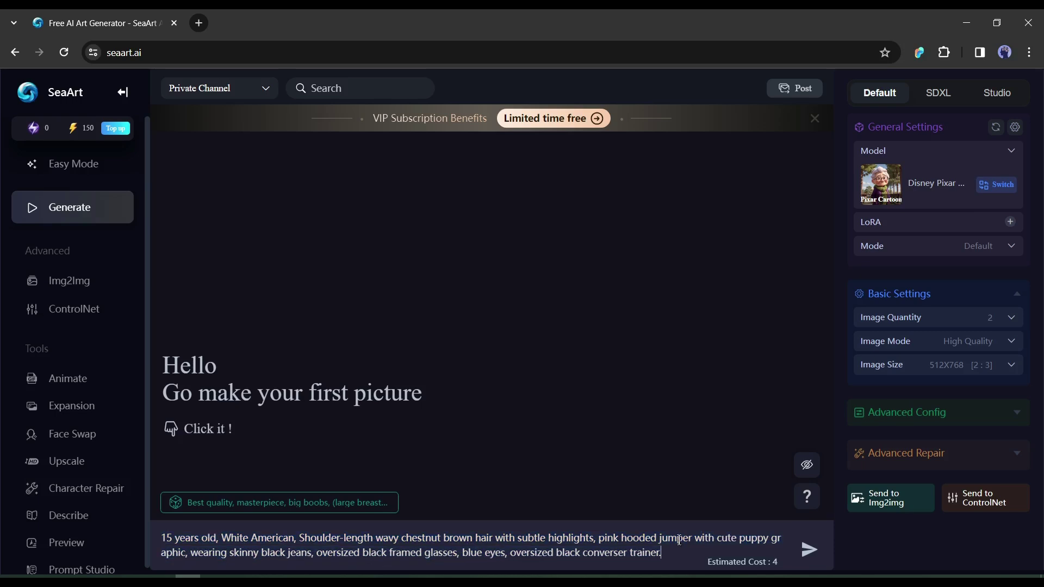
{"action": "left_click", "coordinate": [817, 541]}
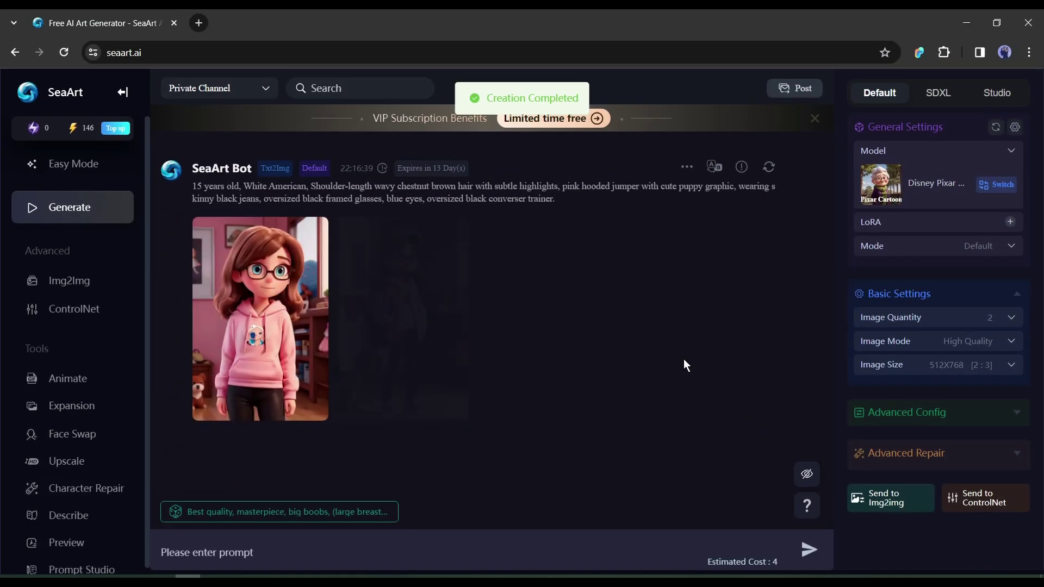
Review the two generated Pixar-style images full size in the viewer.
{"action": "left_click", "coordinate": [260, 295]}
{"action": "left_click", "coordinate": [755, 324]}
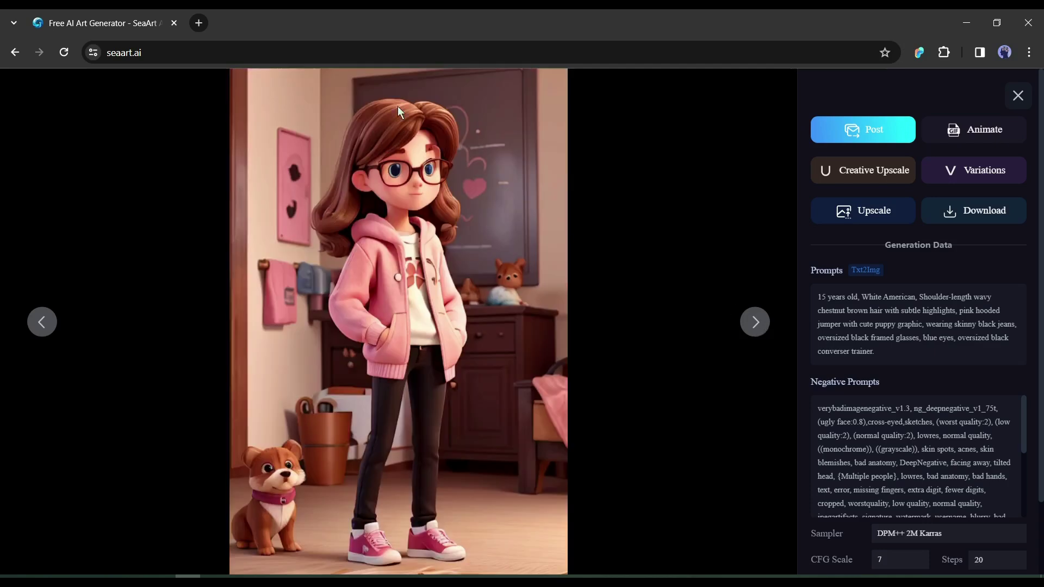
{"action": "left_click", "coordinate": [1018, 96]}
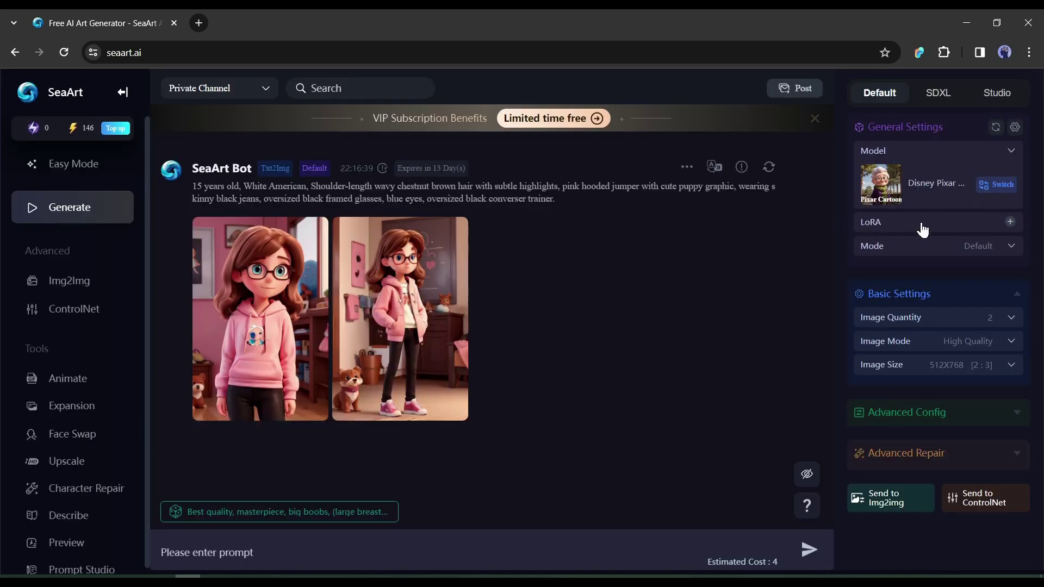
Add the COMICSCENE LoRA from the Pixar-style collection to the generation settings.
{"action": "left_click", "coordinate": [1011, 222]}
{"action": "left_click", "coordinate": [352, 147]}
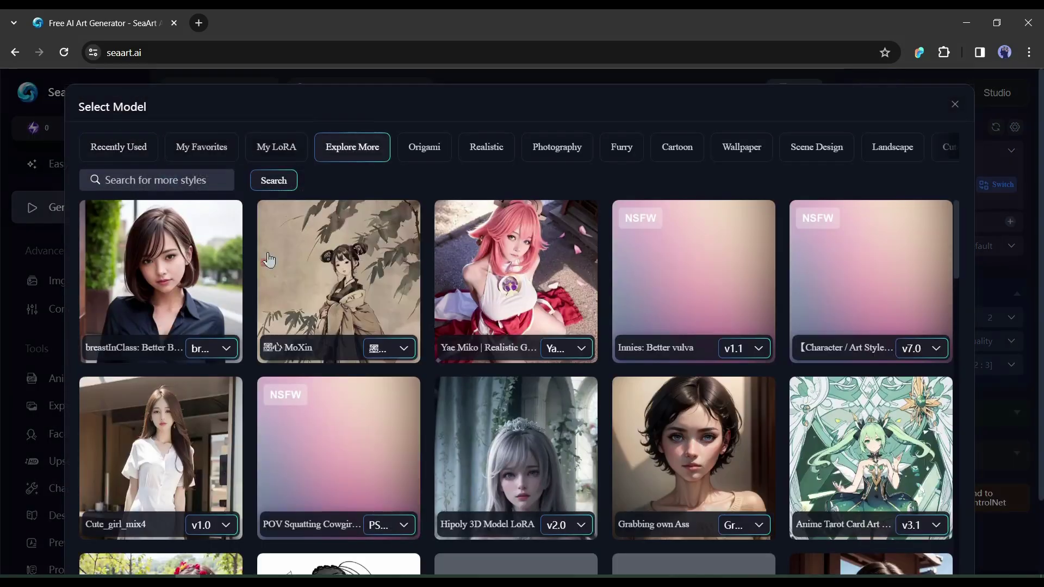
{"action": "scroll", "coordinate": [795, 245], "scroll_direction": "down", "scroll_amount": 1}
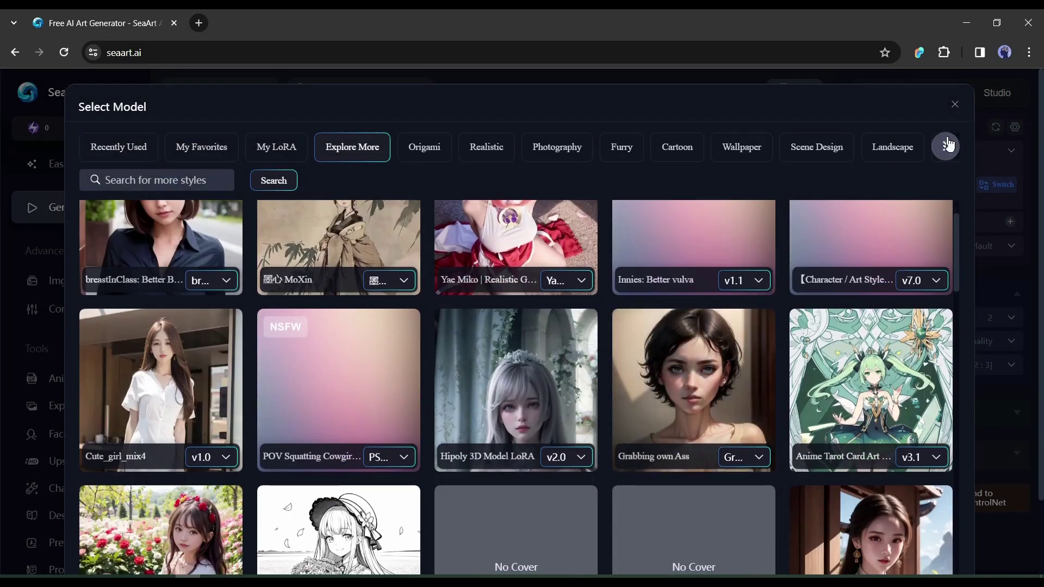
{"action": "left_click", "coordinate": [946, 150]}
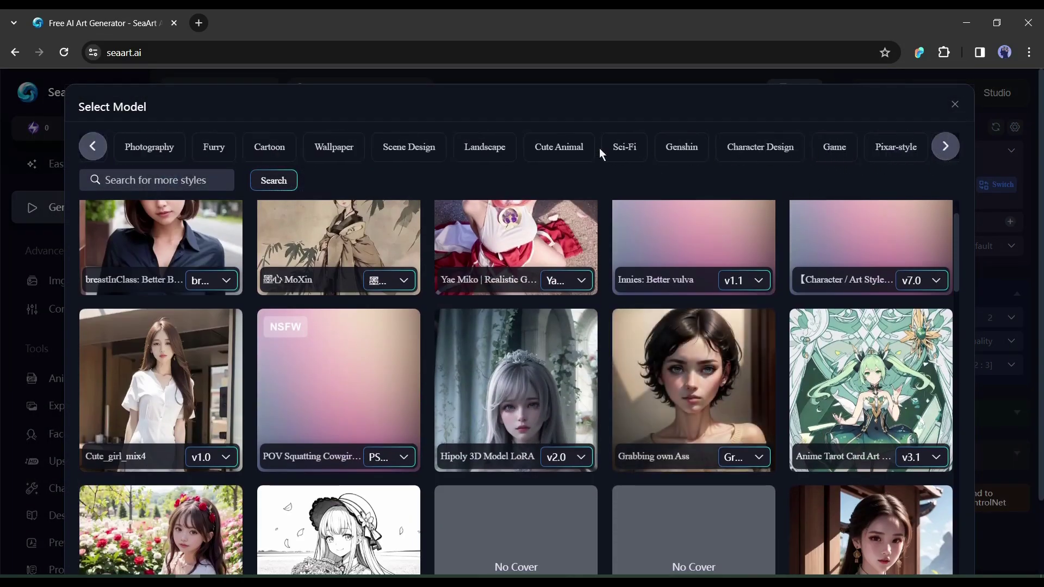
{"action": "left_click", "coordinate": [896, 147]}
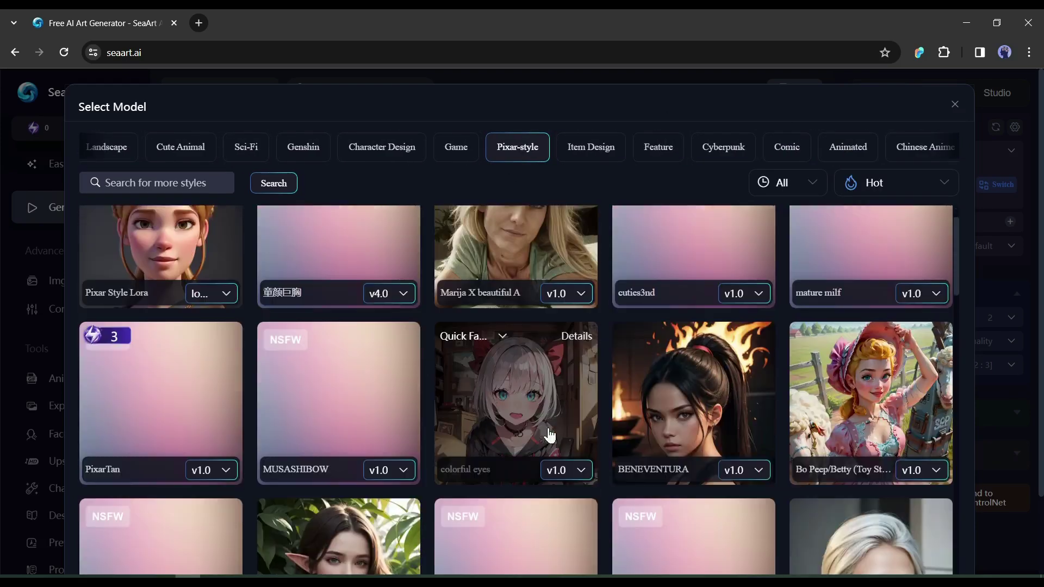
{"action": "scroll", "coordinate": [548, 436], "scroll_direction": "down", "scroll_amount": 3}
{"action": "scroll", "coordinate": [653, 440], "scroll_direction": "down", "scroll_amount": 3}
{"action": "scroll", "coordinate": [758, 444], "scroll_direction": "up", "scroll_amount": 2}
{"action": "scroll", "coordinate": [758, 444], "scroll_direction": "down", "scroll_amount": 4}
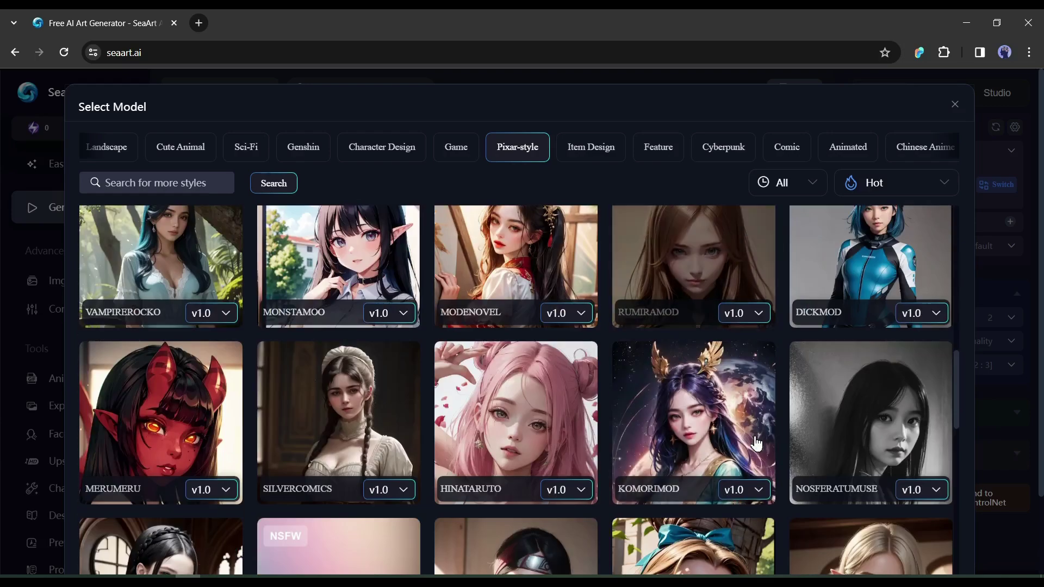
{"action": "scroll", "coordinate": [756, 444], "scroll_direction": "down", "scroll_amount": 2}
{"action": "scroll", "coordinate": [734, 408], "scroll_direction": "down", "scroll_amount": 2}
{"action": "left_click", "coordinate": [700, 336]}
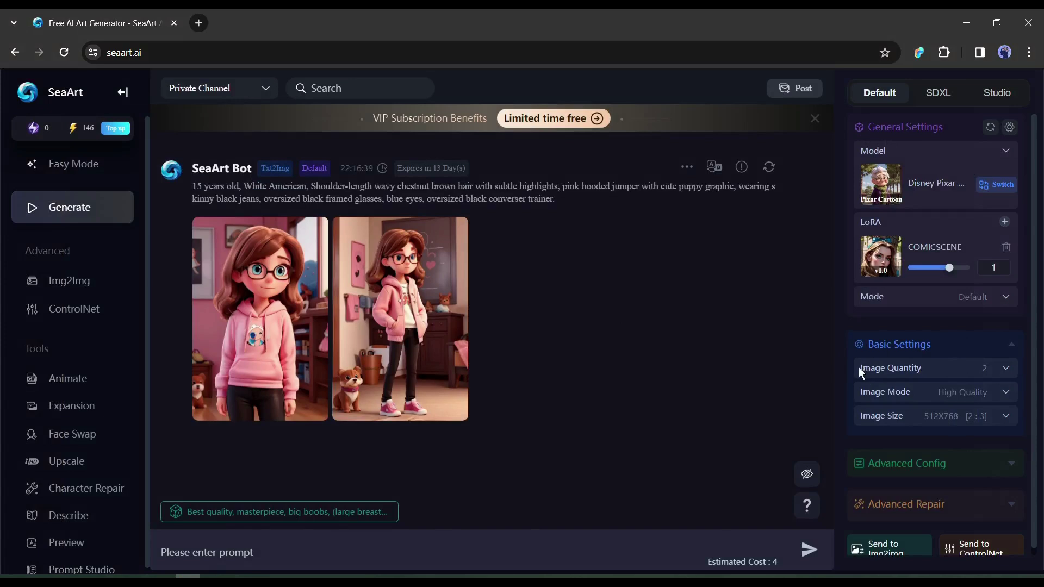
Set Image Quantity 4, Image Mode Ultra High Quality and Image Size 1024X768.
{"action": "left_click_drag", "start_coordinate": [860, 366], "coordinate": [935, 372]}
{"action": "left_click", "coordinate": [1007, 368]}
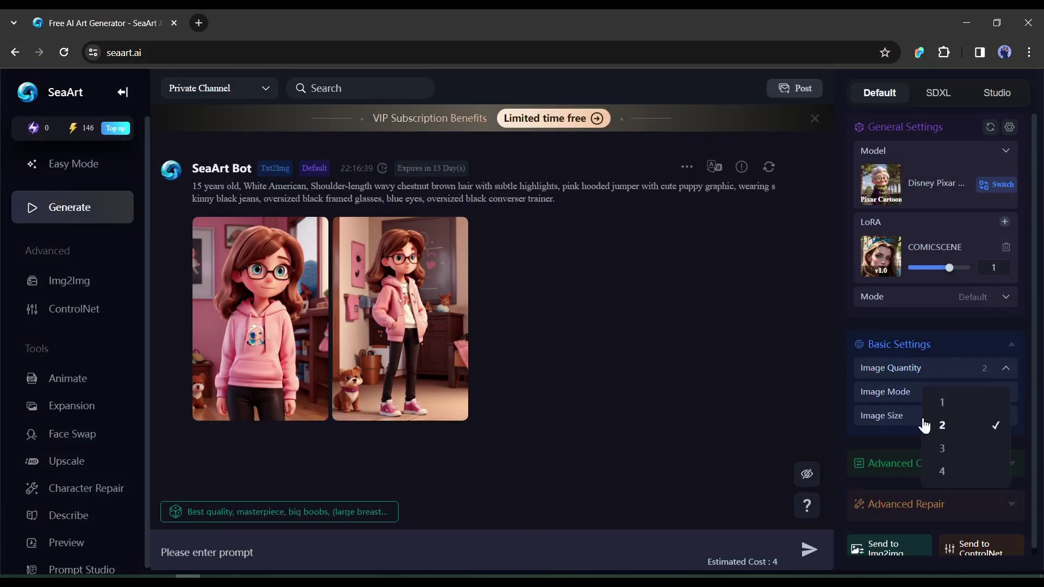
{"action": "left_click", "coordinate": [946, 473]}
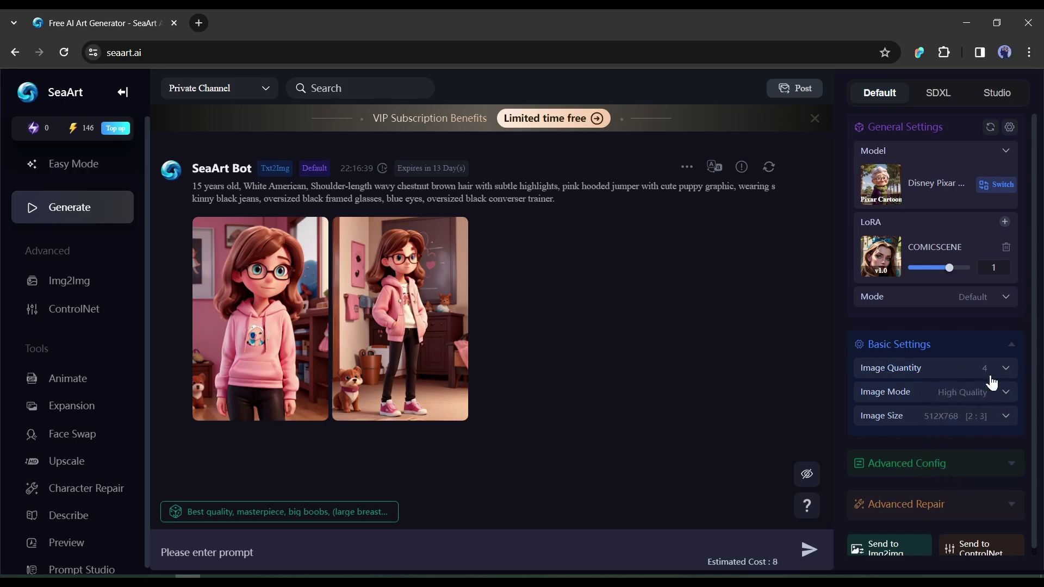
{"action": "left_click", "coordinate": [1001, 394]}
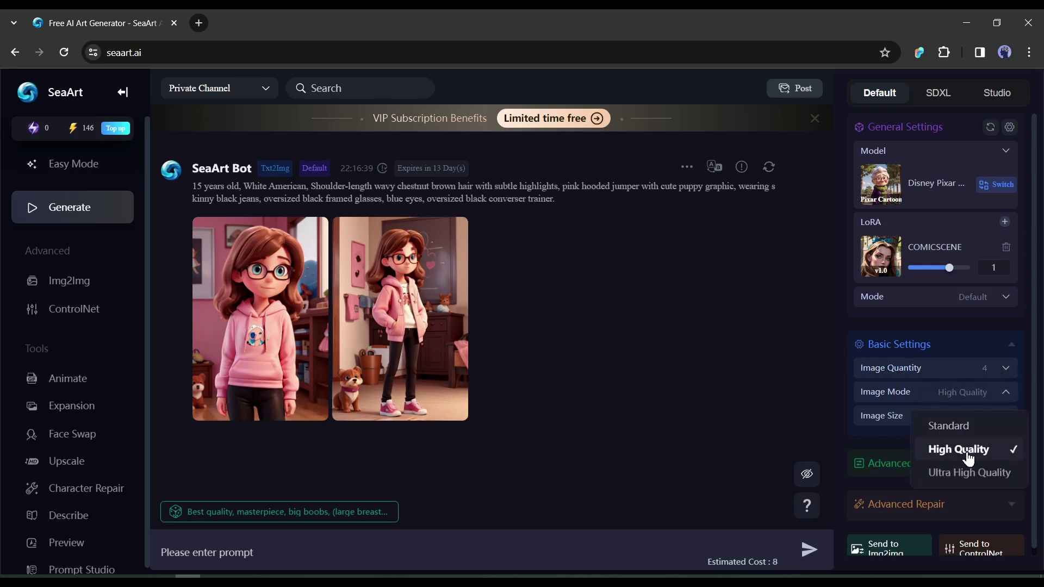
{"action": "left_click", "coordinate": [966, 473]}
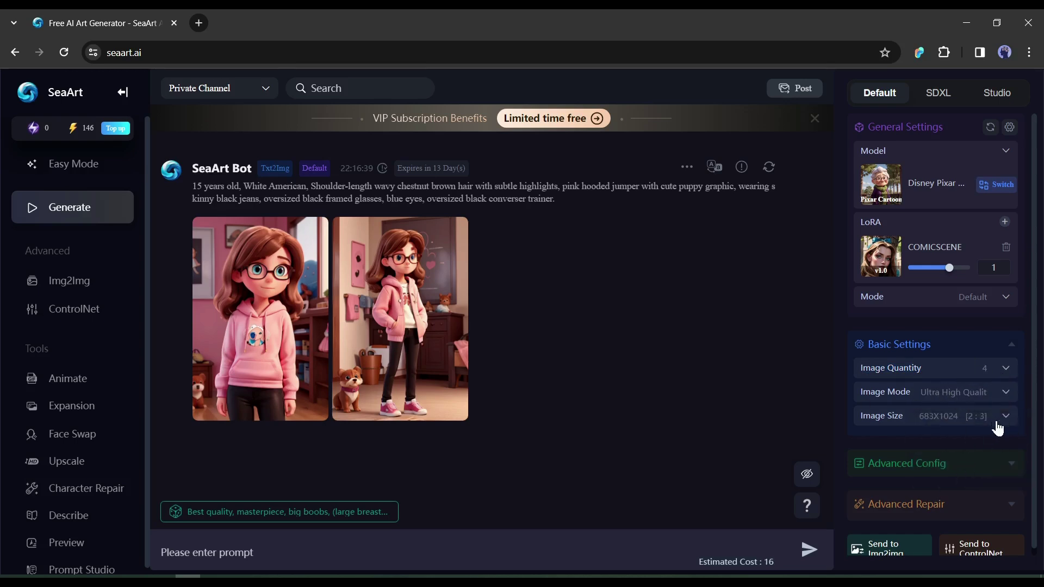
{"action": "left_click", "coordinate": [1008, 419]}
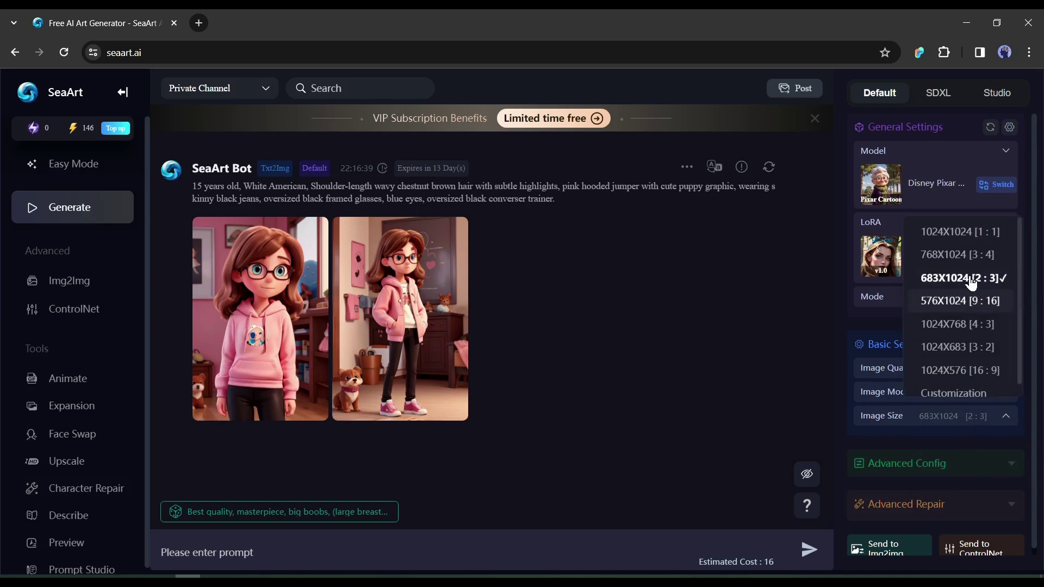
{"action": "left_click", "coordinate": [955, 323]}
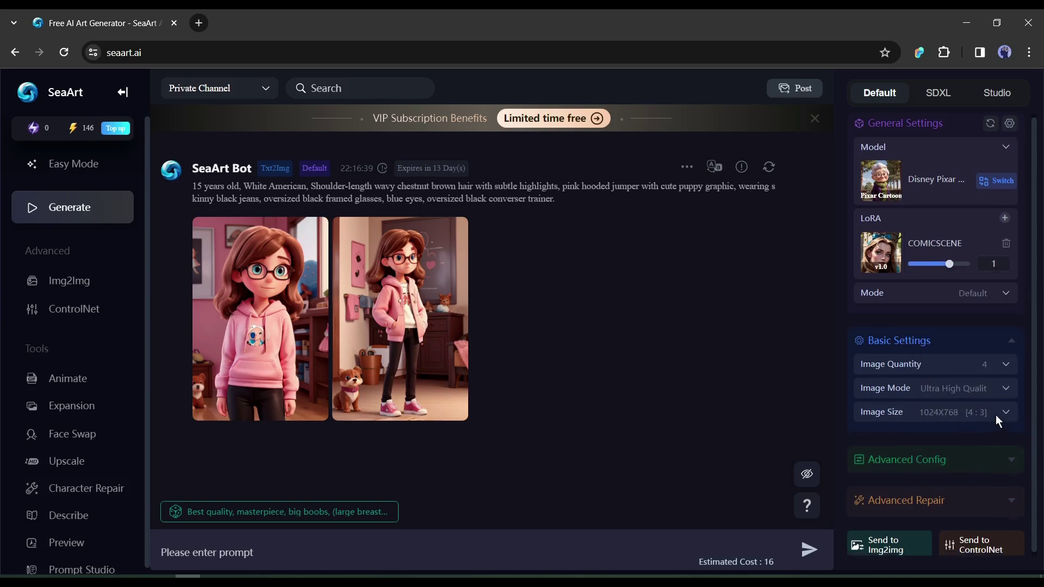
In Advanced Config set VAE to automatic, and in Advanced Repair set Upscale to 4x-UltraSharp.
{"action": "left_click", "coordinate": [1017, 459]}
{"action": "scroll", "coordinate": [979, 367], "scroll_direction": "down", "scroll_amount": 3}
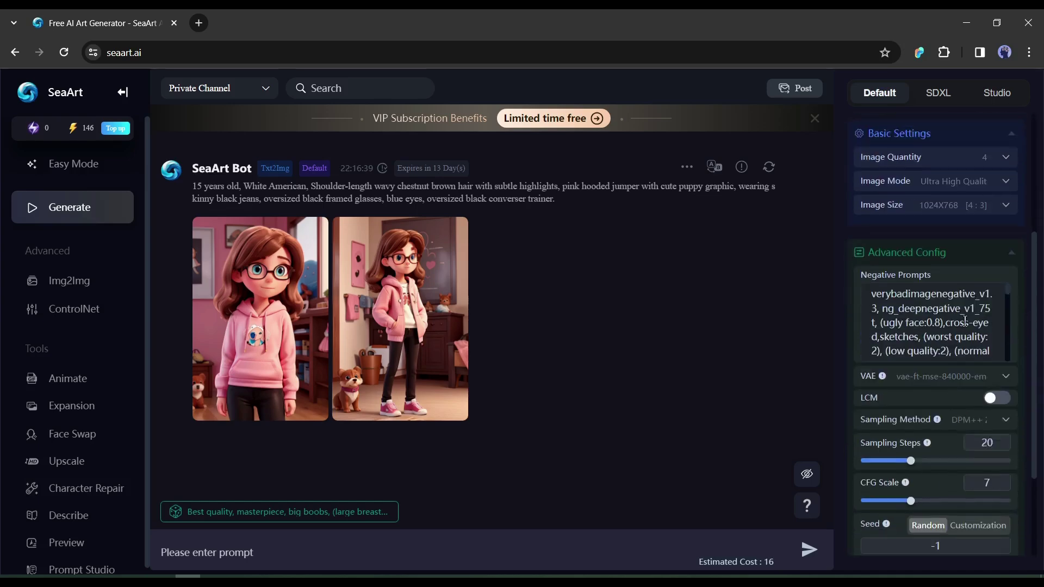
{"action": "scroll", "coordinate": [938, 318], "scroll_direction": "down", "scroll_amount": 3}
{"action": "left_click", "coordinate": [1005, 378]}
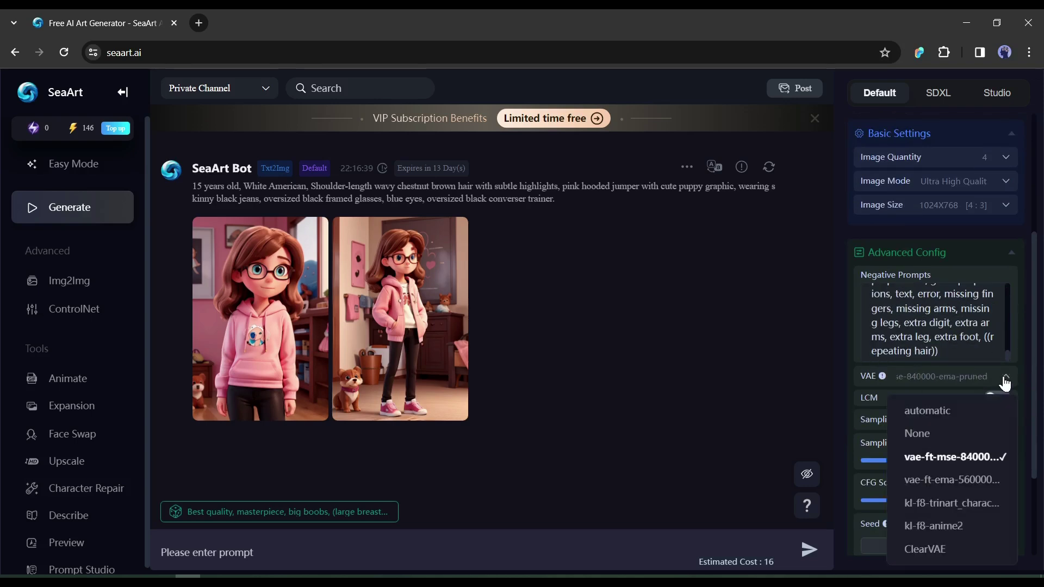
{"action": "left_click", "coordinate": [954, 410]}
{"action": "scroll", "coordinate": [928, 414], "scroll_direction": "down", "scroll_amount": 3}
{"action": "scroll", "coordinate": [927, 415], "scroll_direction": "down", "scroll_amount": 3}
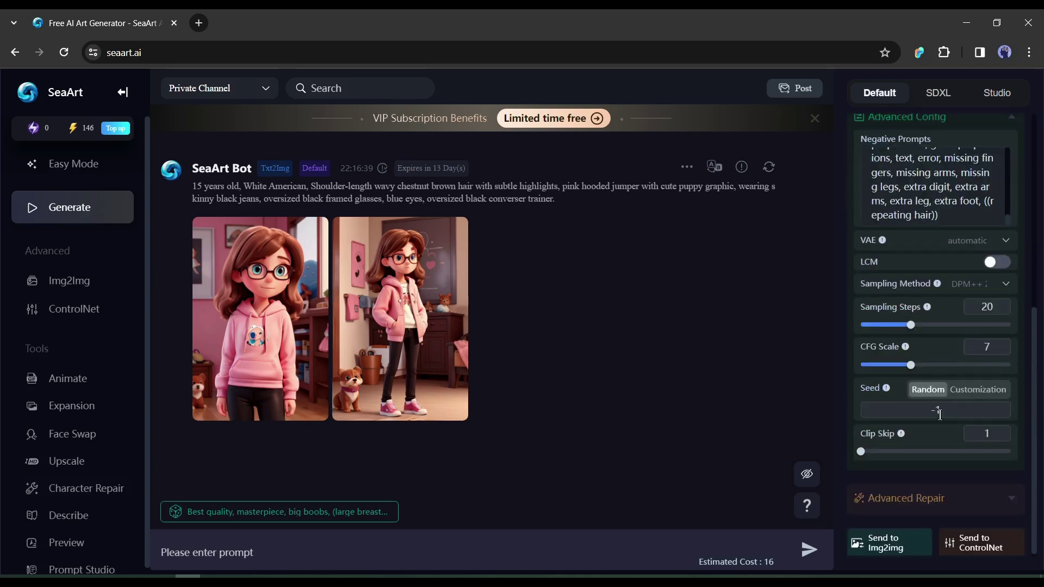
{"action": "left_click", "coordinate": [1009, 501]}
{"action": "scroll", "coordinate": [1003, 457], "scroll_direction": "down", "scroll_amount": 3}
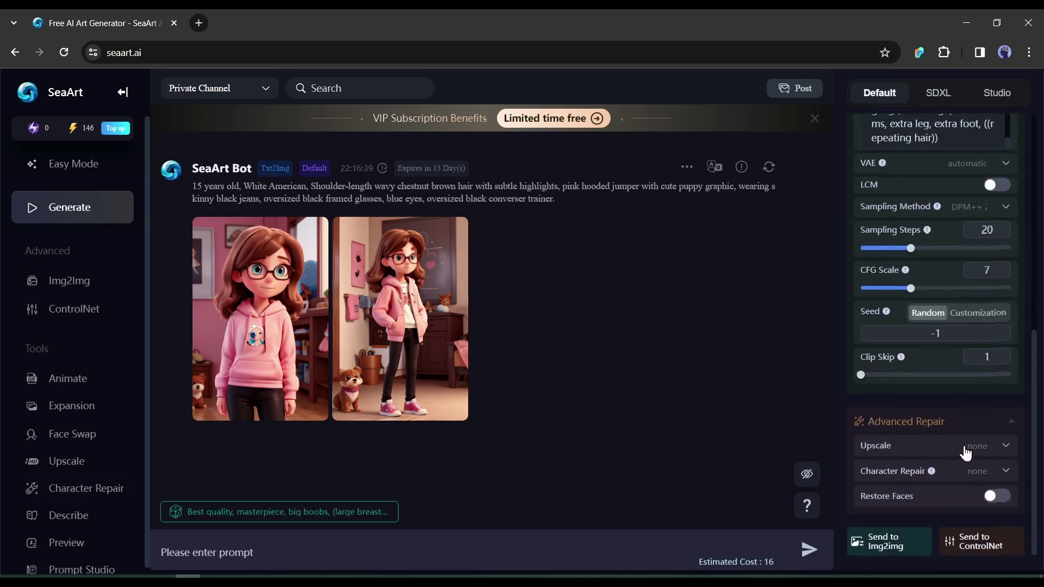
{"action": "left_click", "coordinate": [1005, 446]}
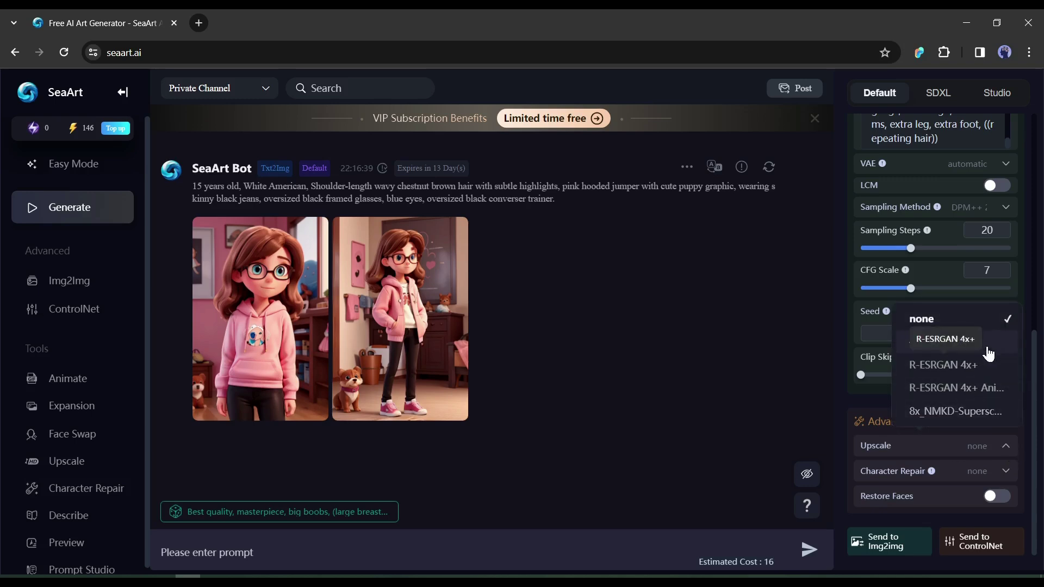
{"action": "left_click", "coordinate": [946, 345]}
{"action": "scroll", "coordinate": [984, 408], "scroll_direction": "down", "scroll_amount": 2}
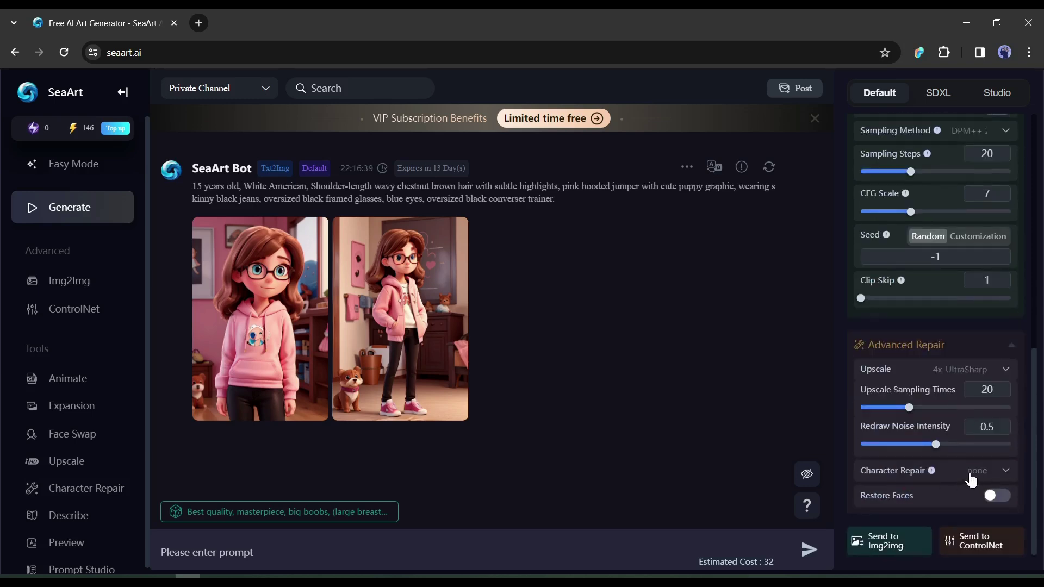
Glance at the image-to-image and ControlNet workspaces, then return to text-to-image generation.
{"action": "left_click", "coordinate": [895, 542]}
{"action": "left_click", "coordinate": [982, 543]}
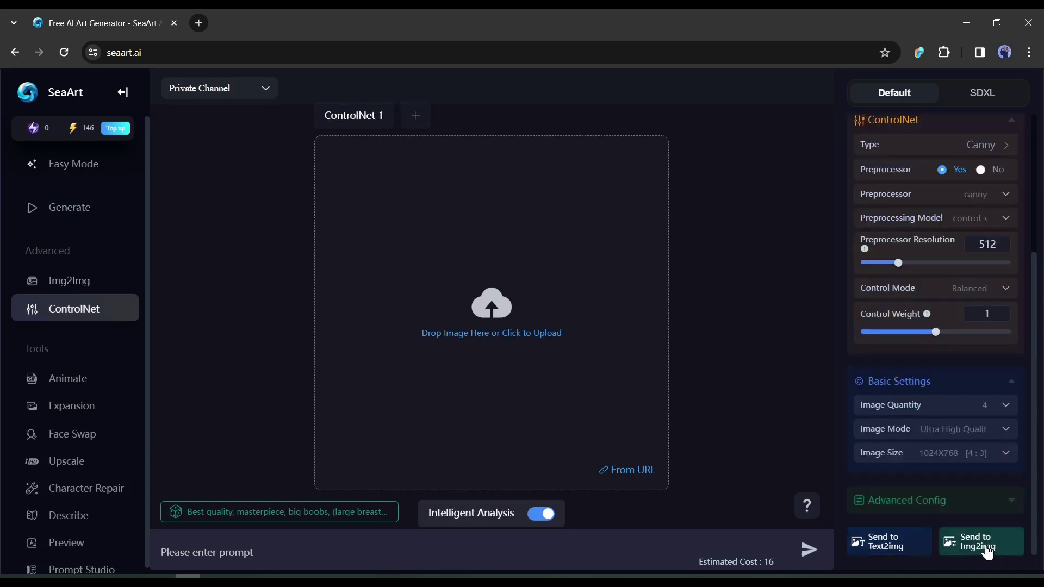
{"action": "left_click", "coordinate": [914, 543]}
Copy the earlier character description into the prompt and generate four new images.
{"action": "left_click_drag", "start_coordinate": [193, 187], "coordinate": [563, 198]}
{"action": "key", "text": "ctrl+c"}
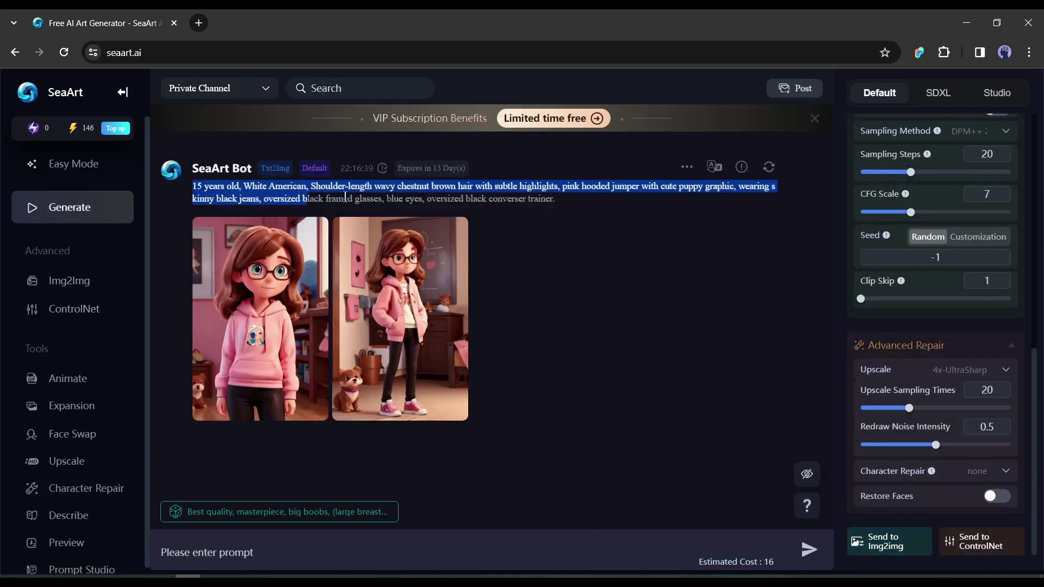
{"action": "left_click", "coordinate": [350, 560]}
{"action": "key", "text": "ctrl+v"}
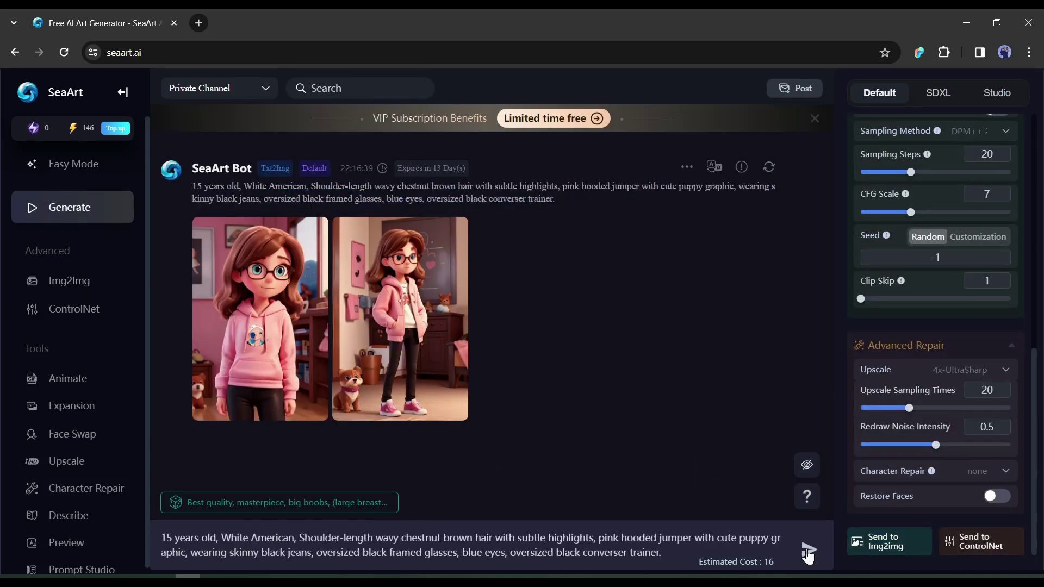
{"action": "left_click", "coordinate": [807, 550]}
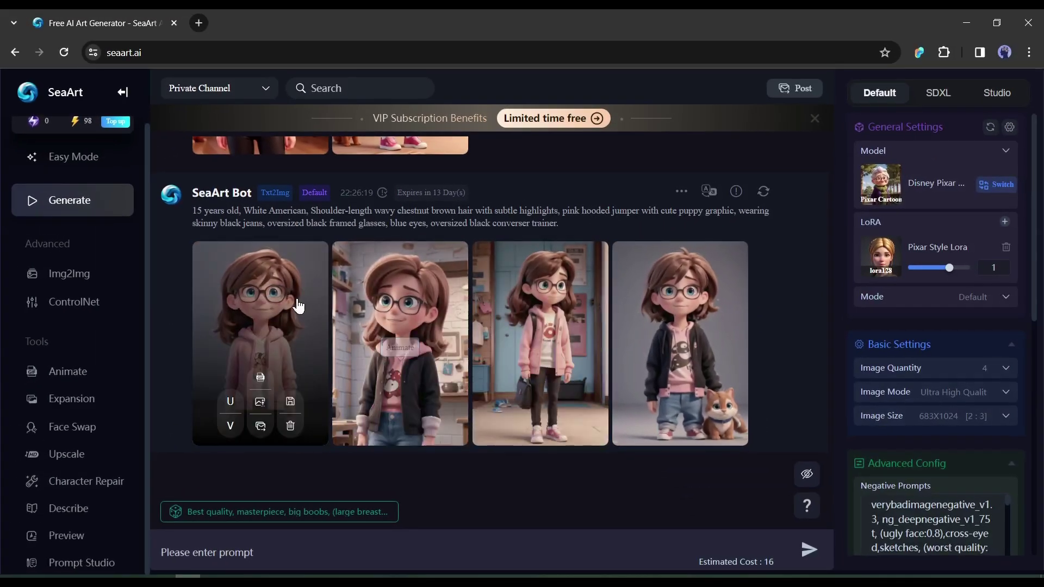
Browse all four new images full size, including the girl-with-cat one.
{"action": "left_click", "coordinate": [273, 306]}
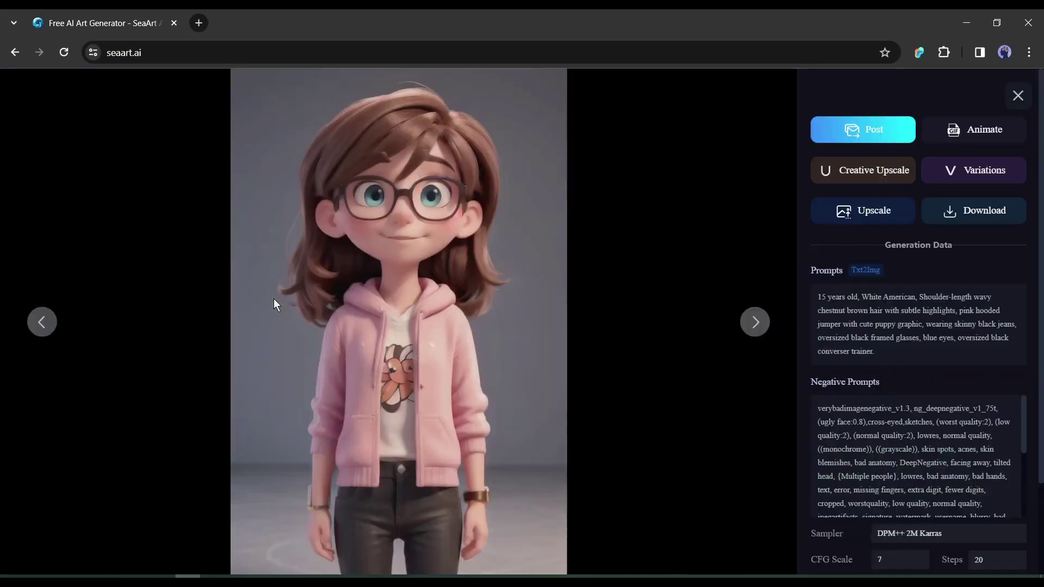
{"action": "left_click", "coordinate": [757, 321]}
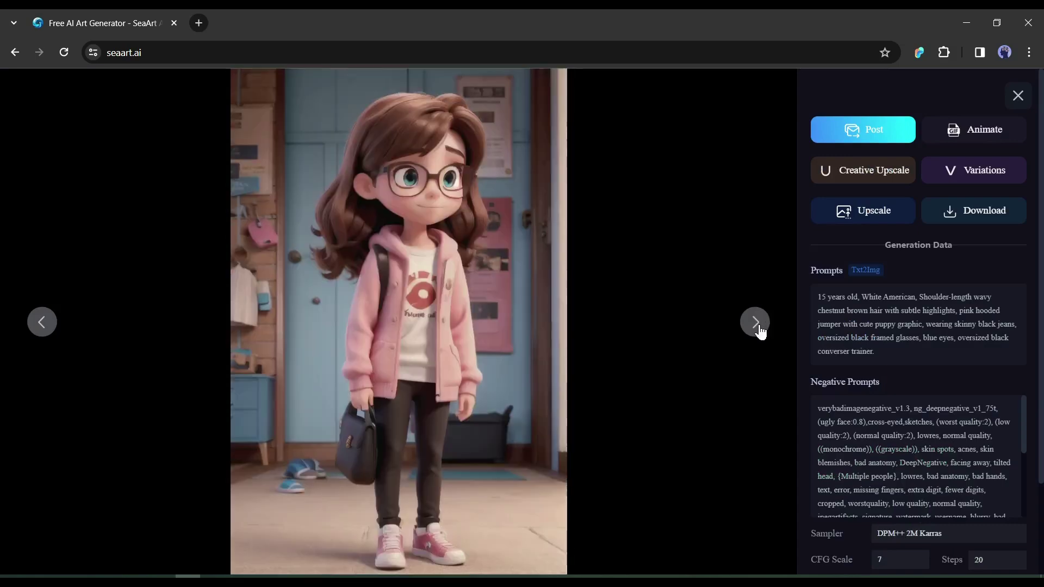
{"action": "left_click", "coordinate": [758, 326]}
{"action": "left_click", "coordinate": [759, 326]}
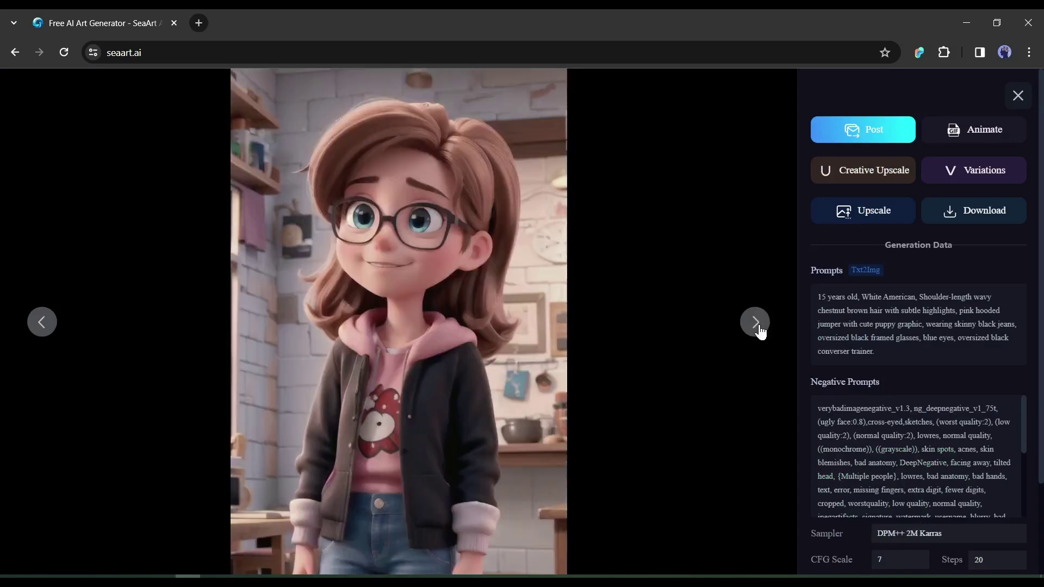
{"action": "left_click", "coordinate": [758, 326]}
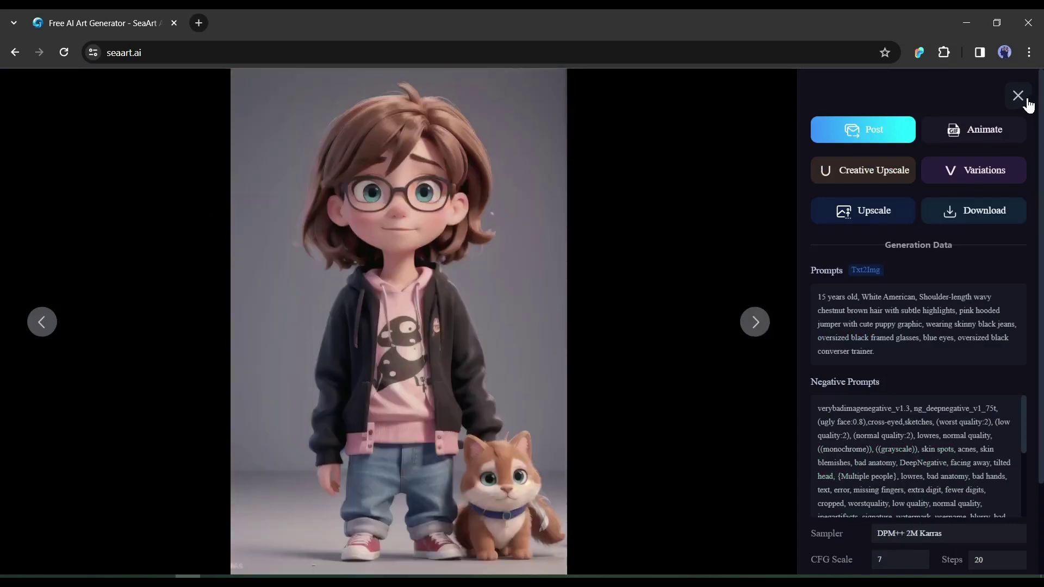
{"action": "left_click", "coordinate": [1018, 96]}
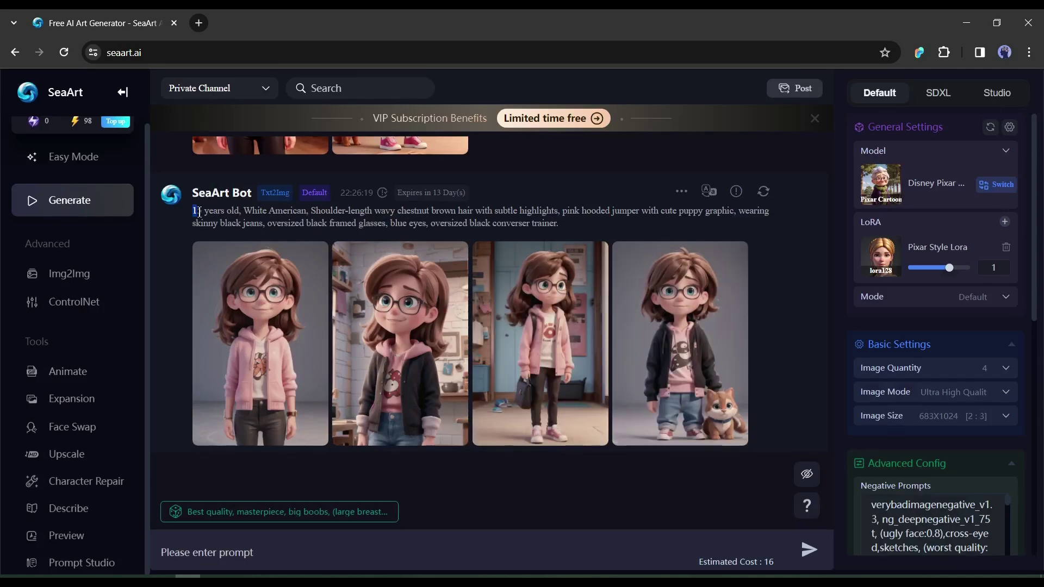
{"action": "left_click_drag", "start_coordinate": [193, 212], "coordinate": [533, 236]}
{"action": "key", "text": "ctrl+c"}
{"action": "left_click", "coordinate": [412, 551]}
{"action": "key", "text": "ctrl+v"}
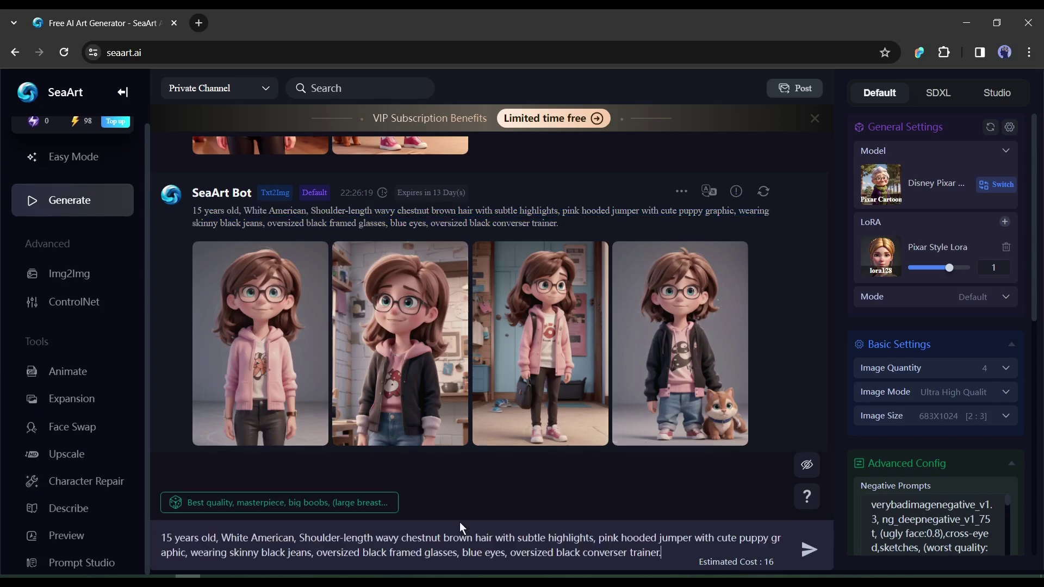
{"action": "type", "text": "walking "}
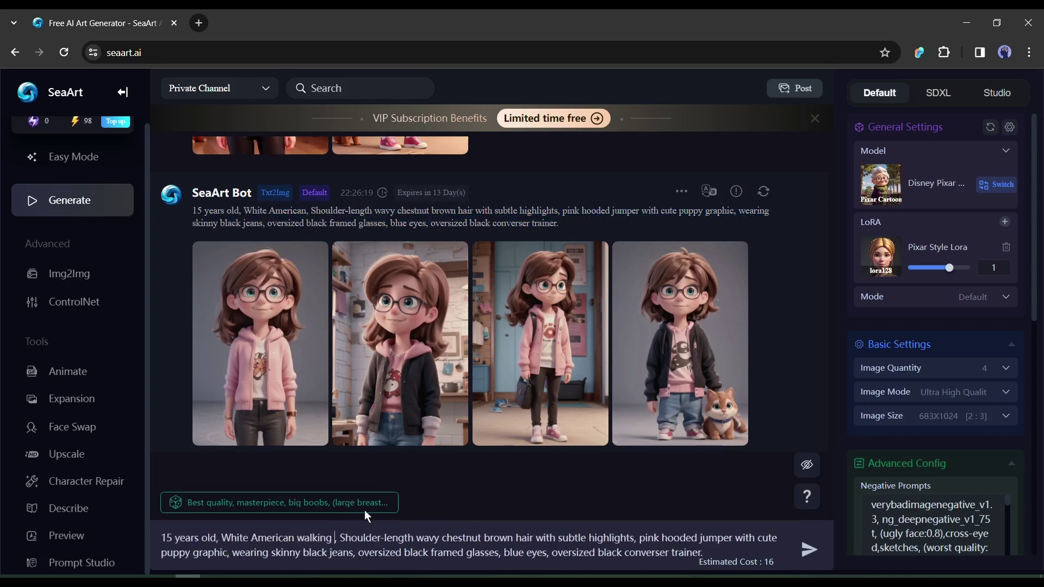
{"action": "type", "text": "in a park"}
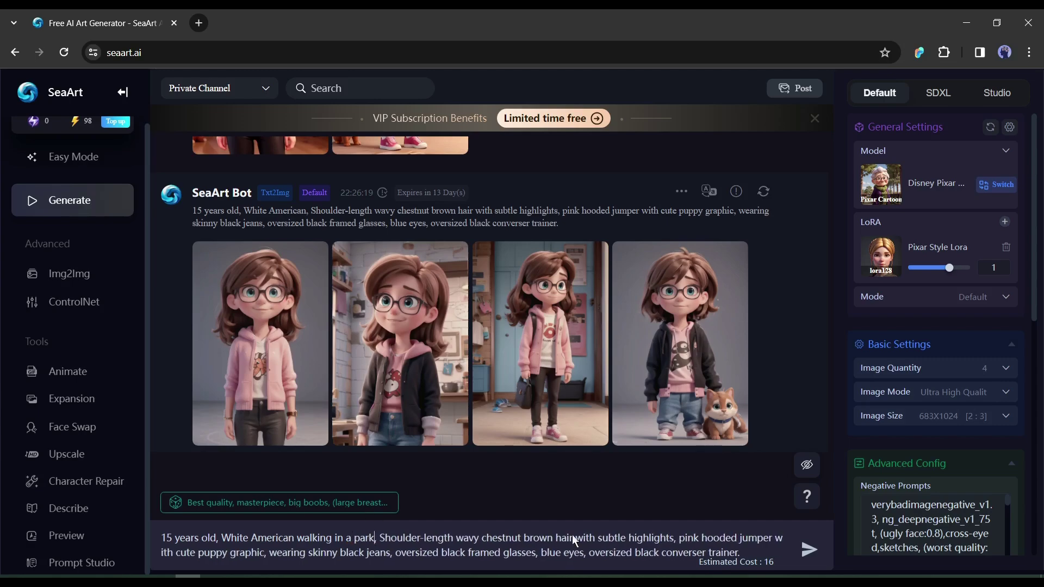
{"action": "left_click", "coordinate": [807, 554]}
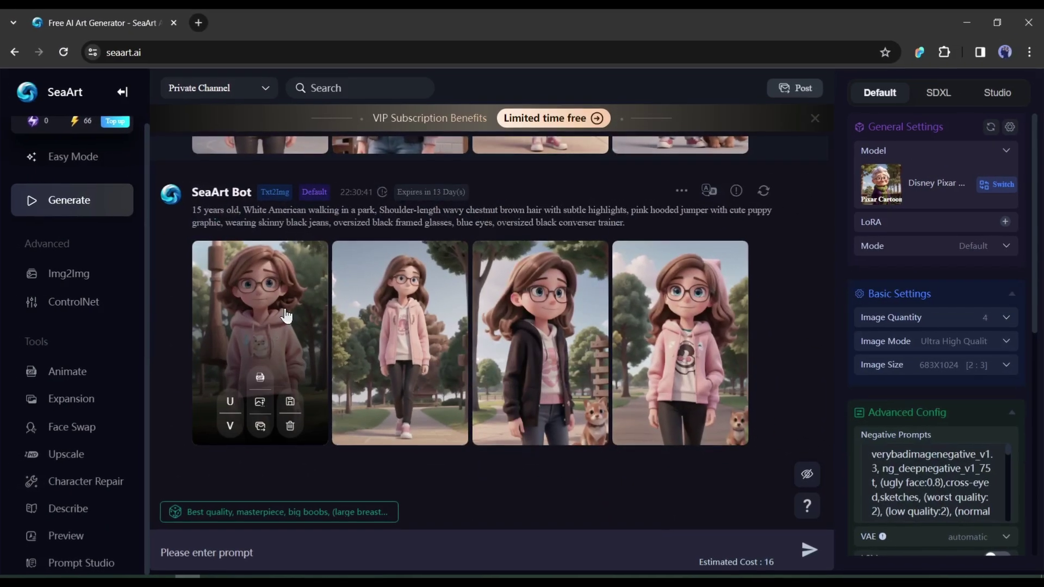
{"action": "left_click", "coordinate": [284, 309]}
{"action": "left_click", "coordinate": [755, 323]}
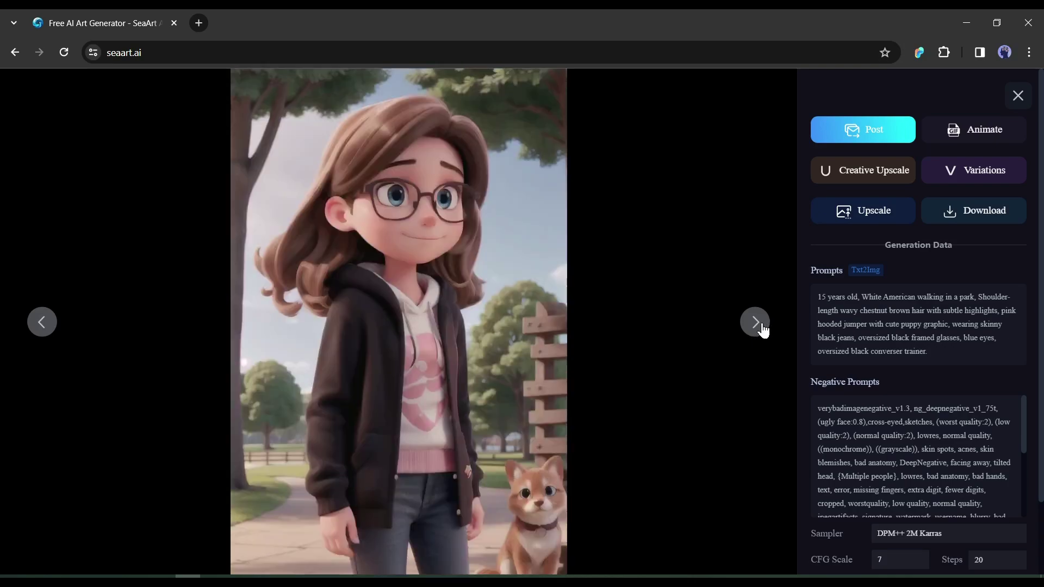
{"action": "left_click", "coordinate": [756, 322]}
{"action": "left_click", "coordinate": [755, 323]}
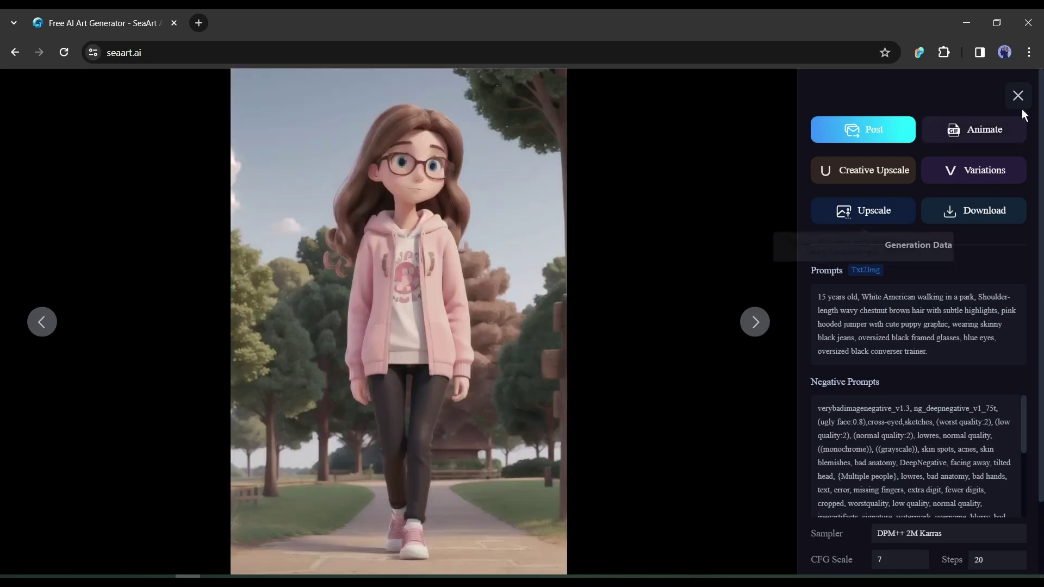
{"action": "left_click", "coordinate": [1016, 99]}
{"action": "scroll", "coordinate": [620, 326], "scroll_direction": "up", "scroll_amount": 3}
{"action": "scroll", "coordinate": [620, 326], "scroll_direction": "down", "scroll_amount": 3}
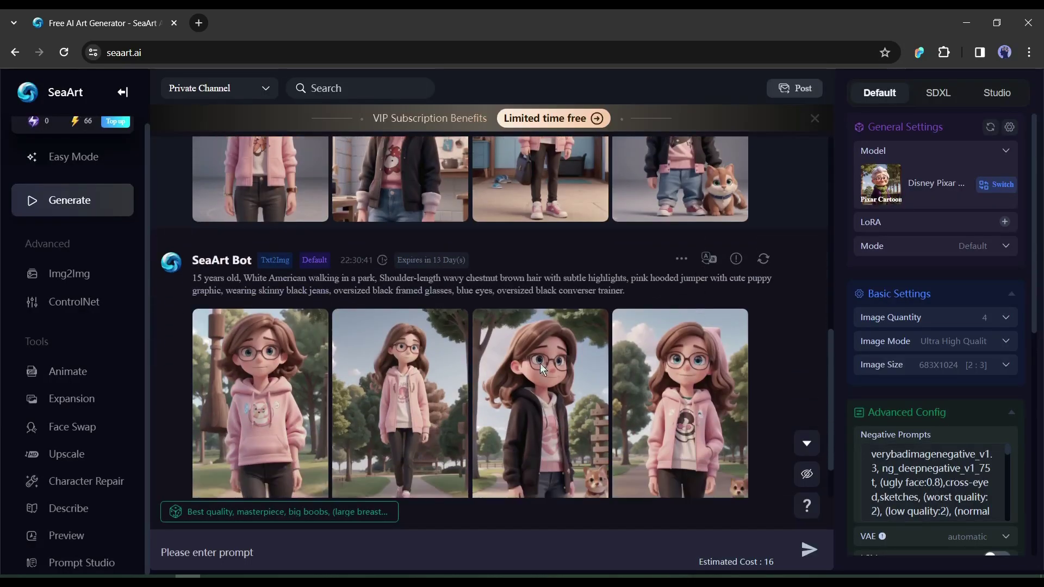
{"action": "scroll", "coordinate": [616, 368], "scroll_direction": "up", "scroll_amount": 3}
Reuse the prompt with 't-shirt' replacing 'hooded jumper', generate, and review the pink t-shirt park images.
{"action": "left_click", "coordinate": [481, 216]}
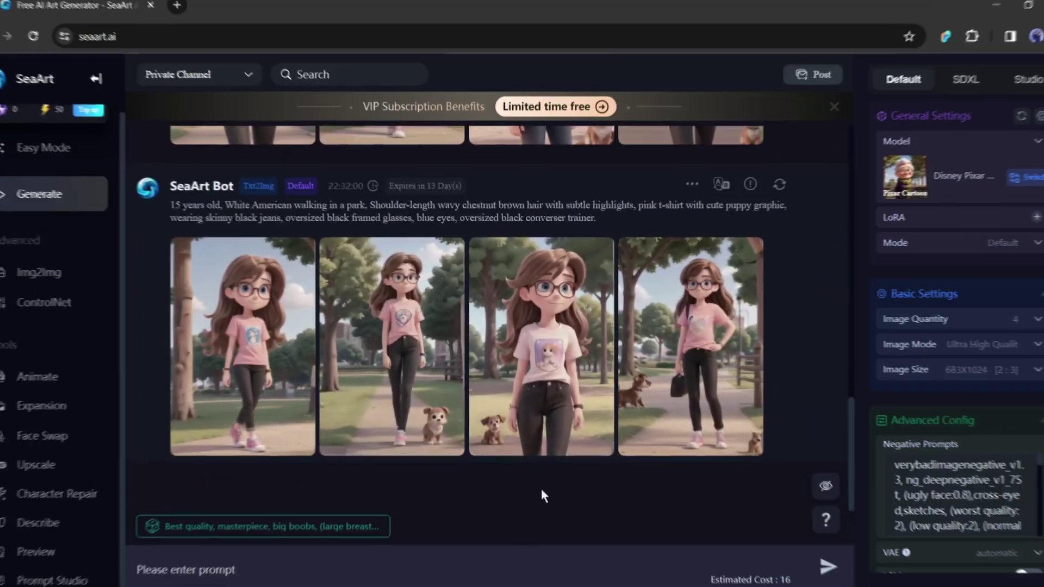
{"action": "scroll", "coordinate": [541, 408], "scroll_direction": "up", "scroll_amount": 2}
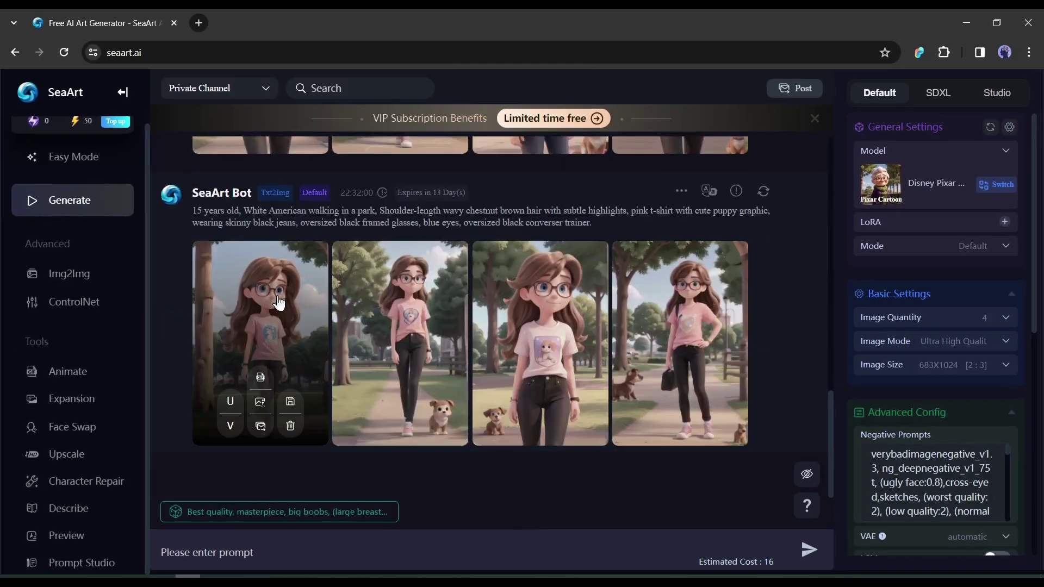
{"action": "left_click", "coordinate": [261, 350]}
{"action": "left_click", "coordinate": [755, 322]}
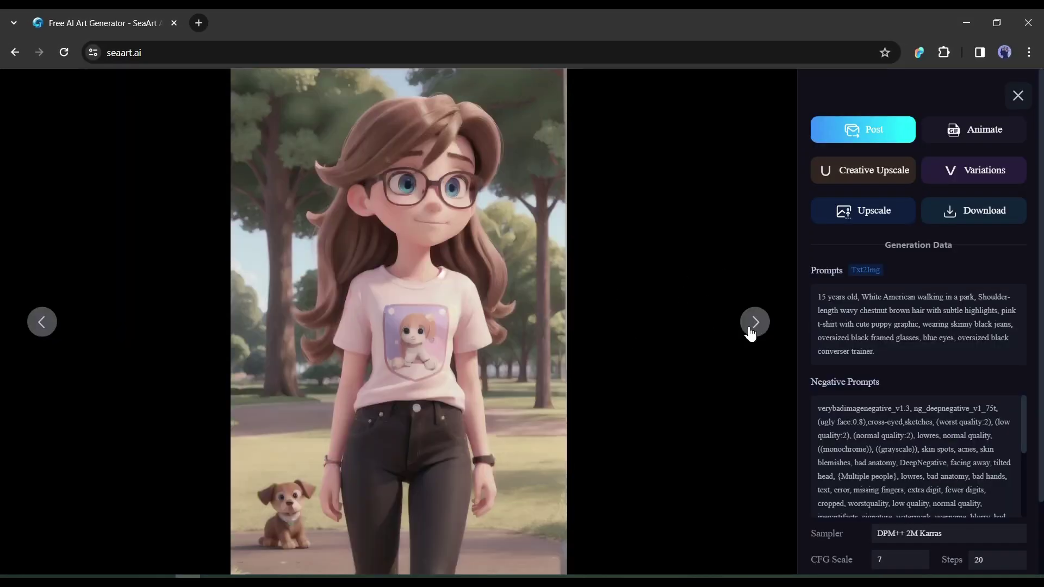
{"action": "left_click", "coordinate": [757, 326]}
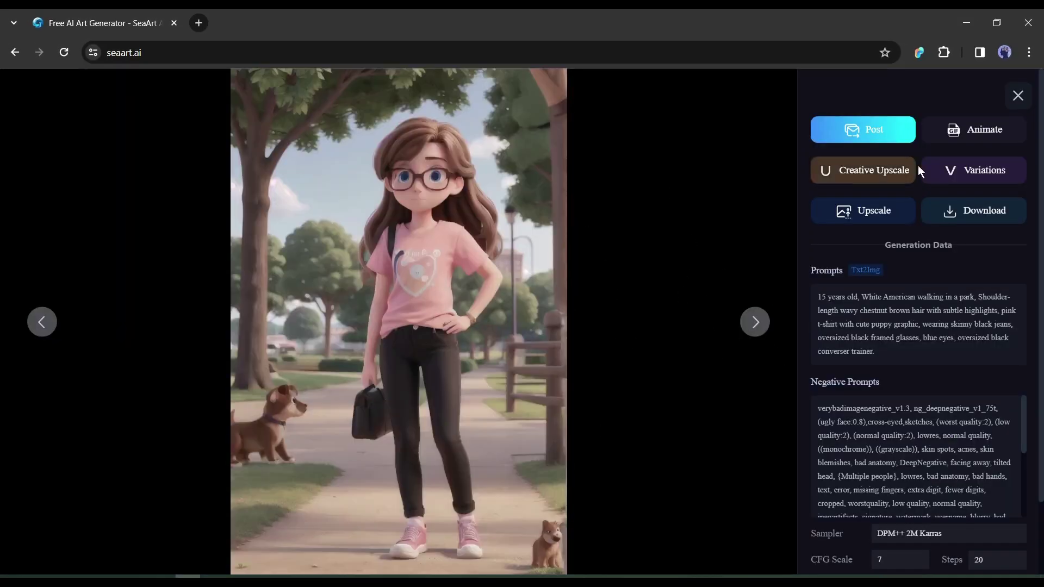
{"action": "left_click", "coordinate": [1018, 96]}
{"action": "scroll", "coordinate": [605, 368], "scroll_direction": "down", "scroll_amount": 3}
{"action": "scroll", "coordinate": [606, 367], "scroll_direction": "down", "scroll_amount": 3}
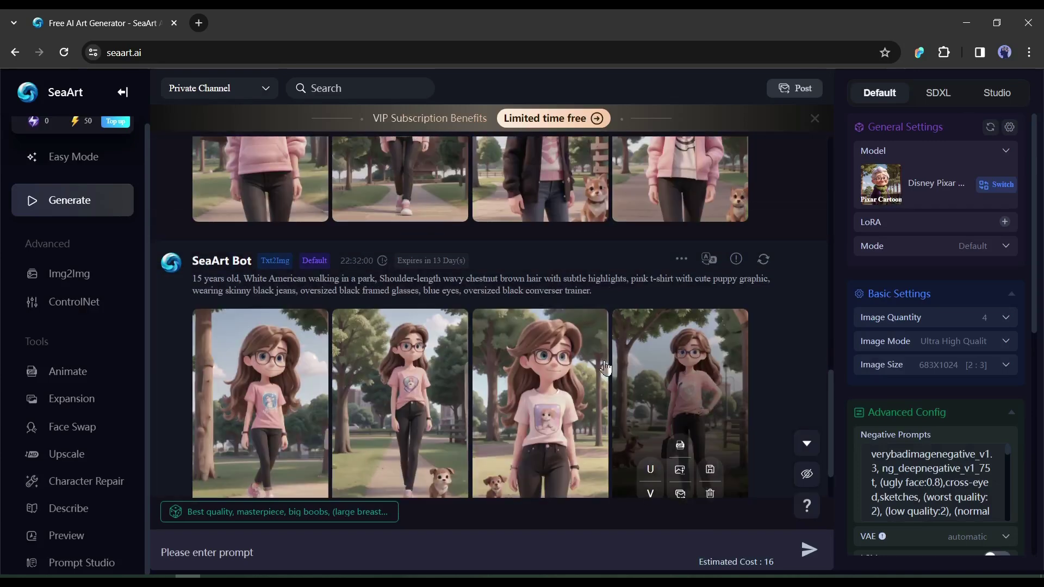
{"action": "left_click", "coordinate": [412, 384]}
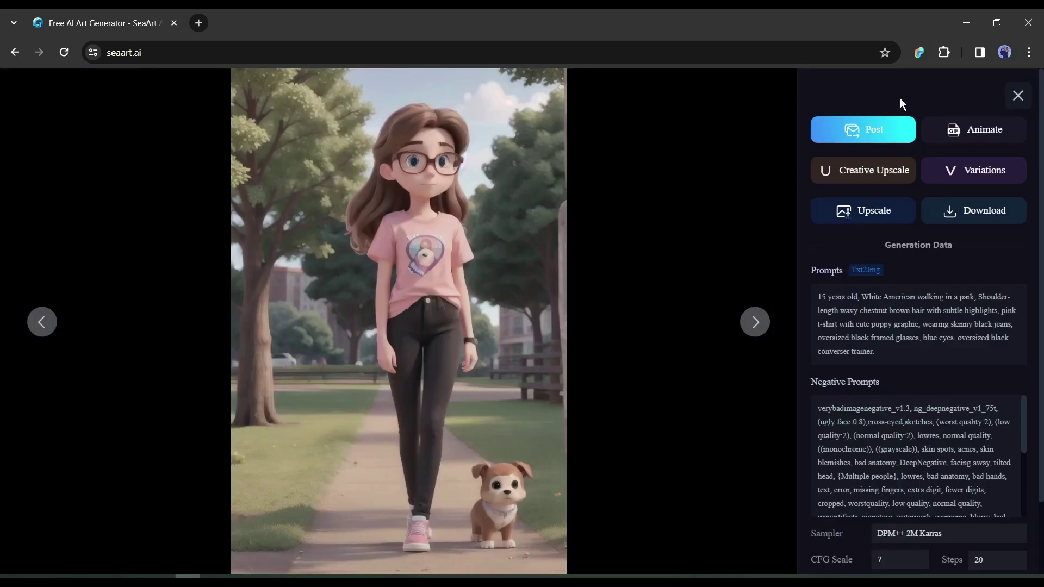
Send the walking pink t-shirt image to Animate and choose the v2_lora_PanRight MotionLoRA.
{"action": "left_click", "coordinate": [849, 136]}
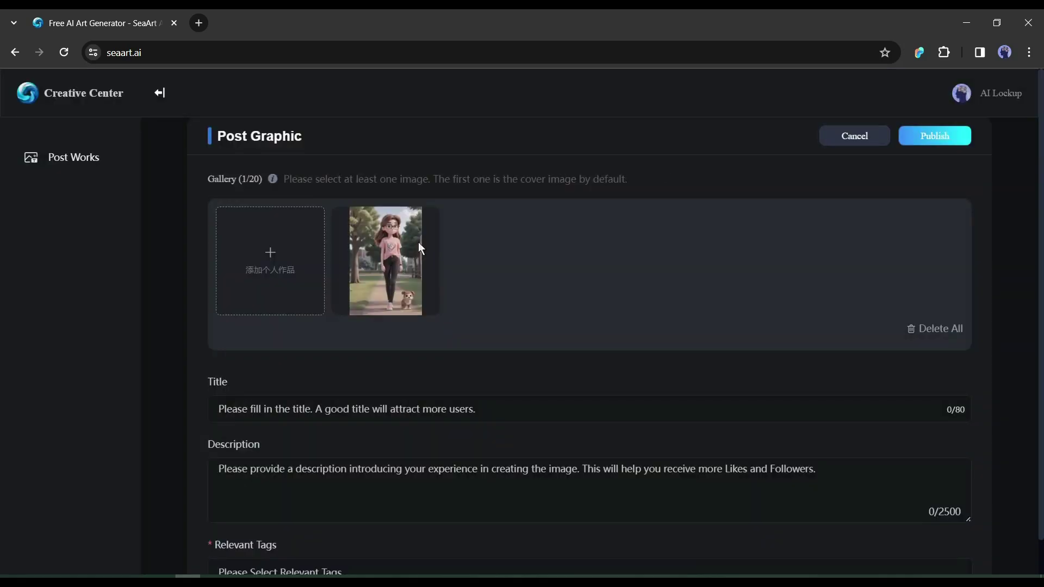
{"action": "scroll", "coordinate": [441, 335], "scroll_direction": "down", "scroll_amount": 1}
{"action": "scroll", "coordinate": [504, 476], "scroll_direction": "up", "scroll_amount": 1}
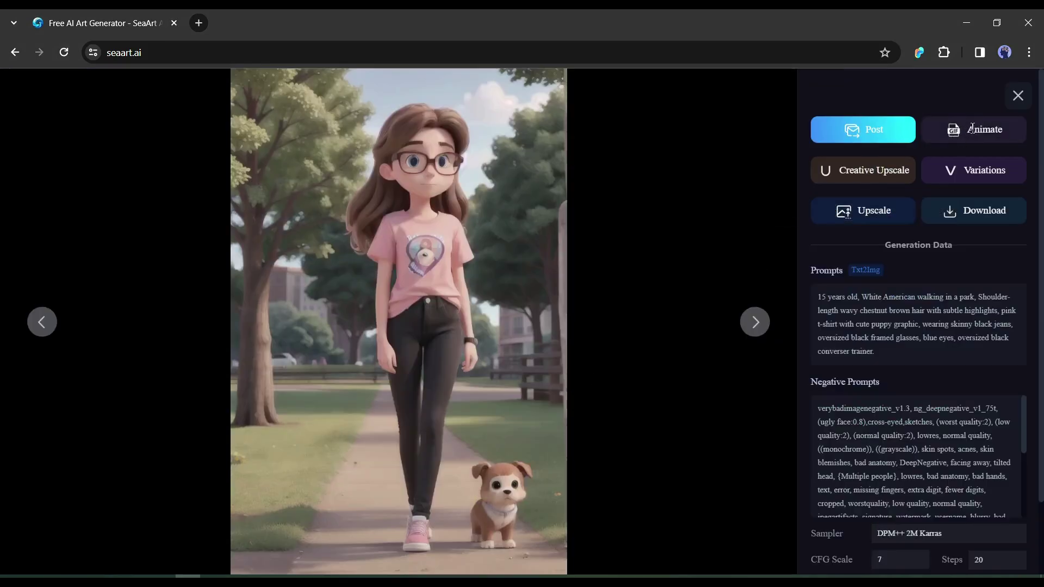
{"action": "left_click", "coordinate": [973, 128]}
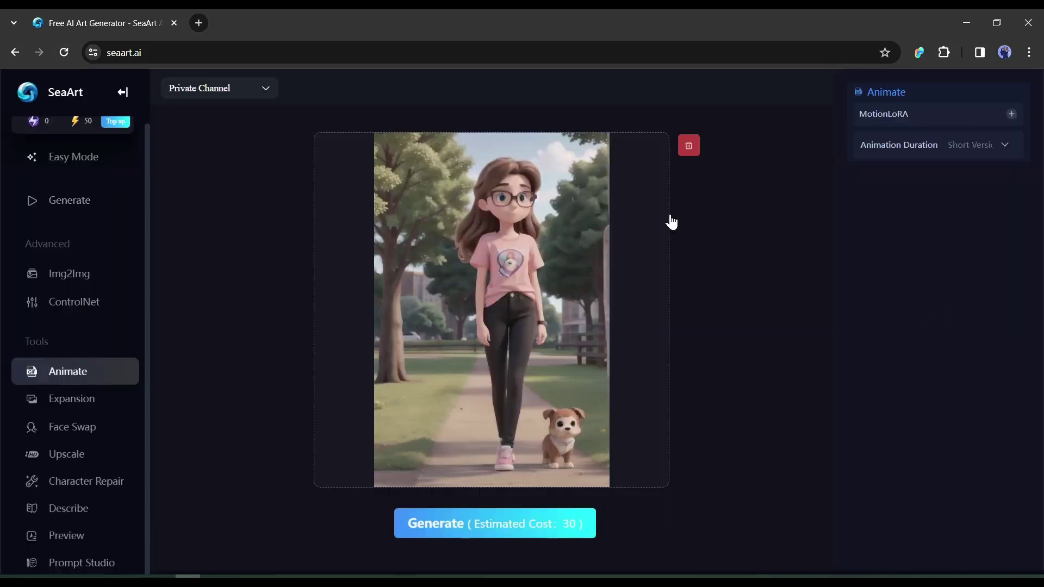
{"action": "left_click", "coordinate": [1014, 119]}
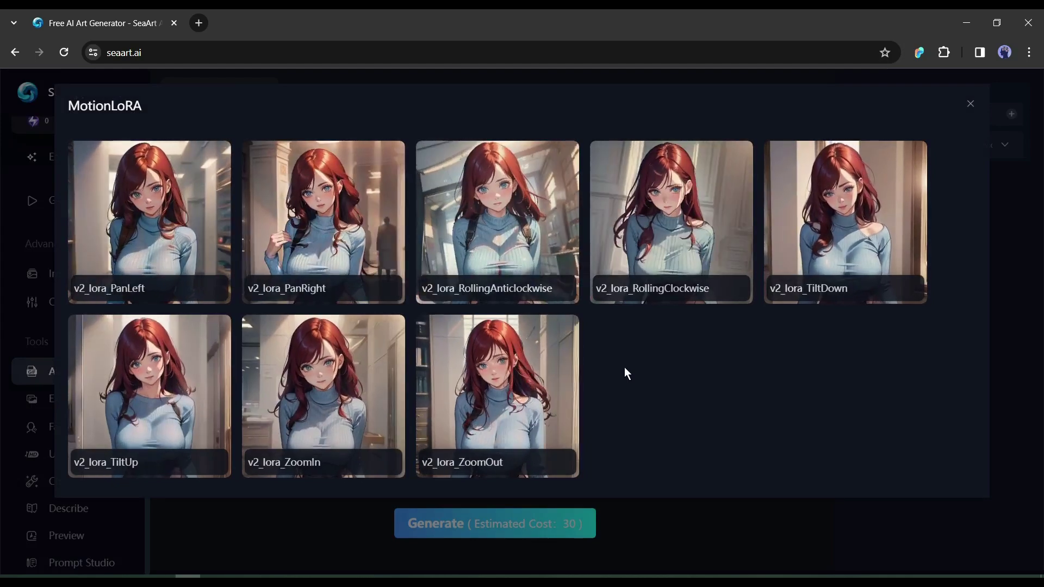
{"action": "left_click", "coordinate": [324, 216]}
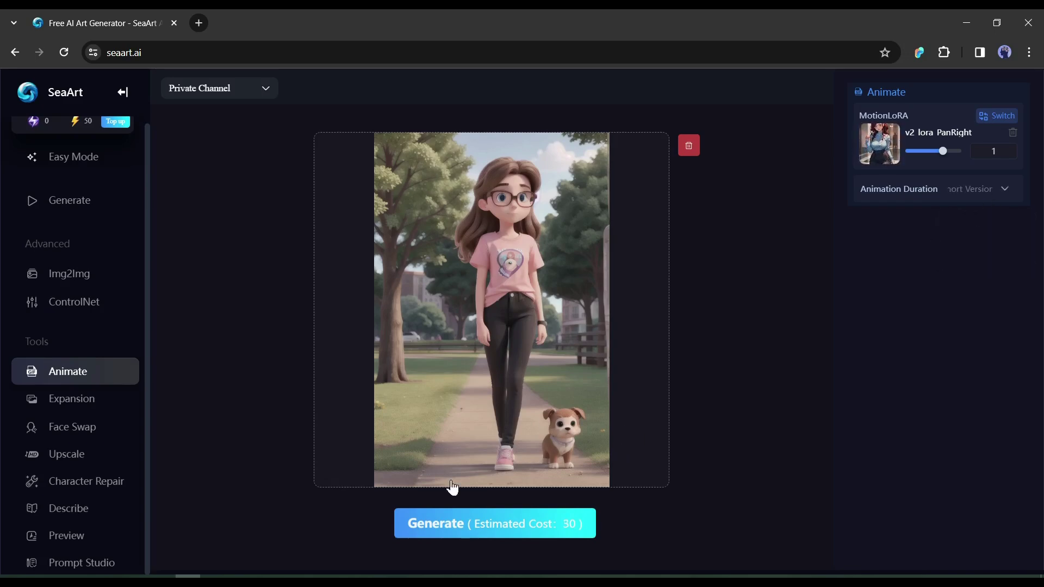
Generate the pan-right animation and play the finished clip full size.
{"action": "left_click", "coordinate": [527, 531]}
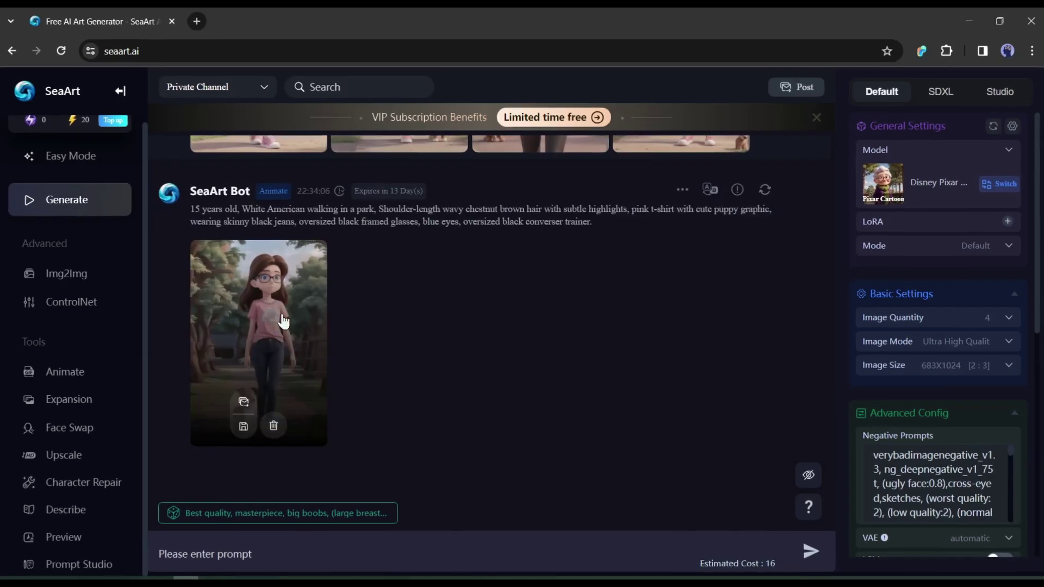
{"action": "left_click", "coordinate": [283, 319]}
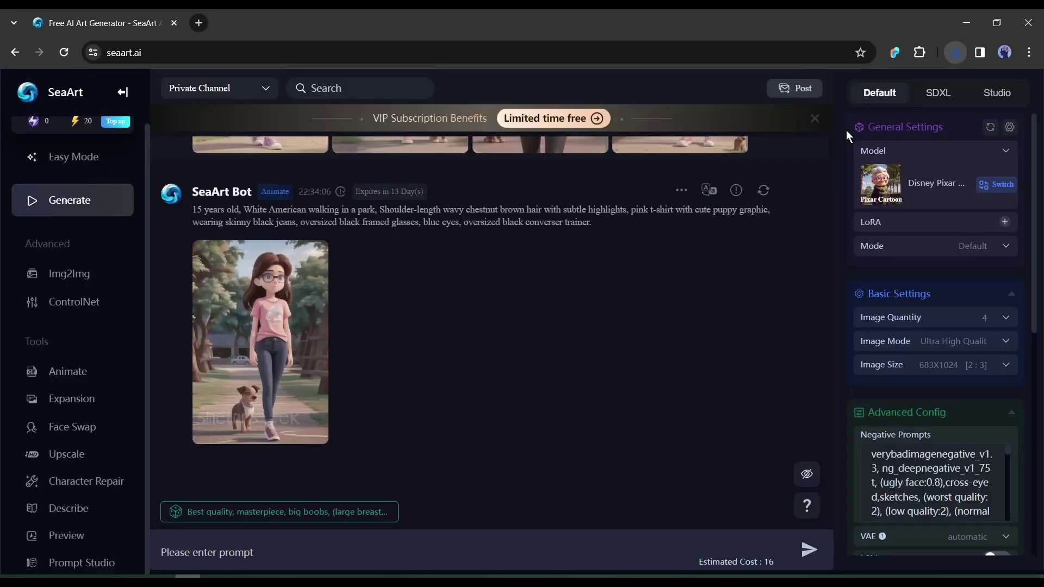
{"action": "scroll", "coordinate": [438, 383], "scroll_direction": "up", "scroll_amount": 3}
{"action": "scroll", "coordinate": [431, 398], "scroll_direction": "up", "scroll_amount": 2}
Upscale the pink t-shirt image and inspect the higher-resolution result full size.
{"action": "left_click", "coordinate": [432, 244]}
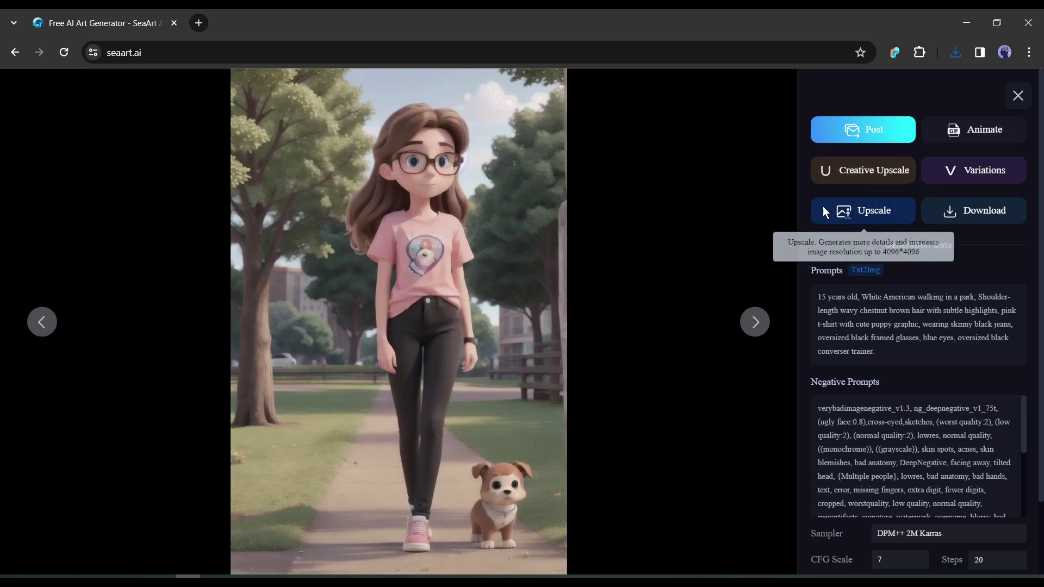
{"action": "left_click", "coordinate": [861, 209]}
{"action": "left_click", "coordinate": [490, 523]}
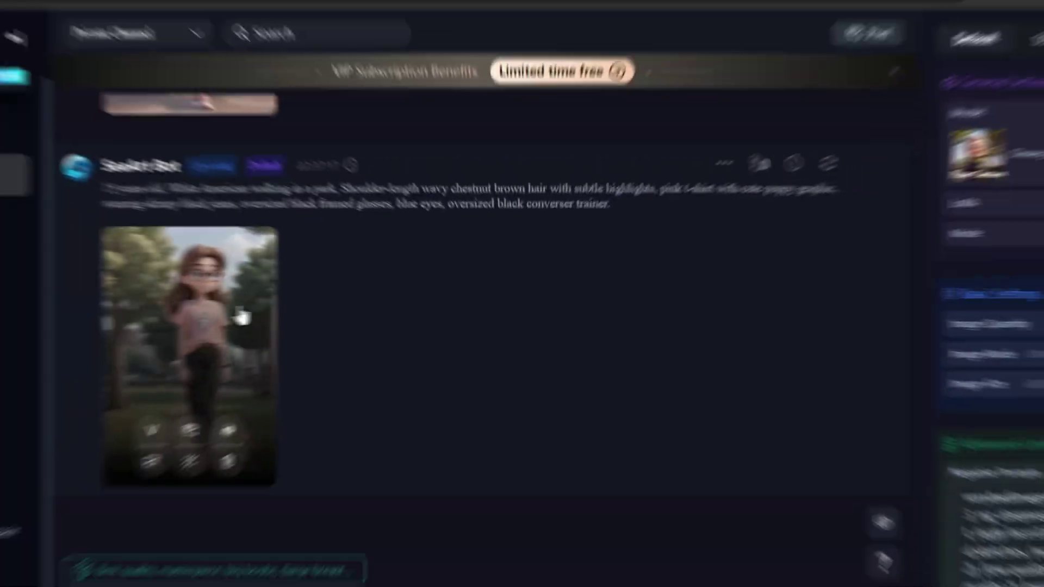
{"action": "left_click", "coordinate": [242, 317]}
{"action": "scroll", "coordinate": [458, 230], "scroll_direction": "up", "scroll_amount": 3}
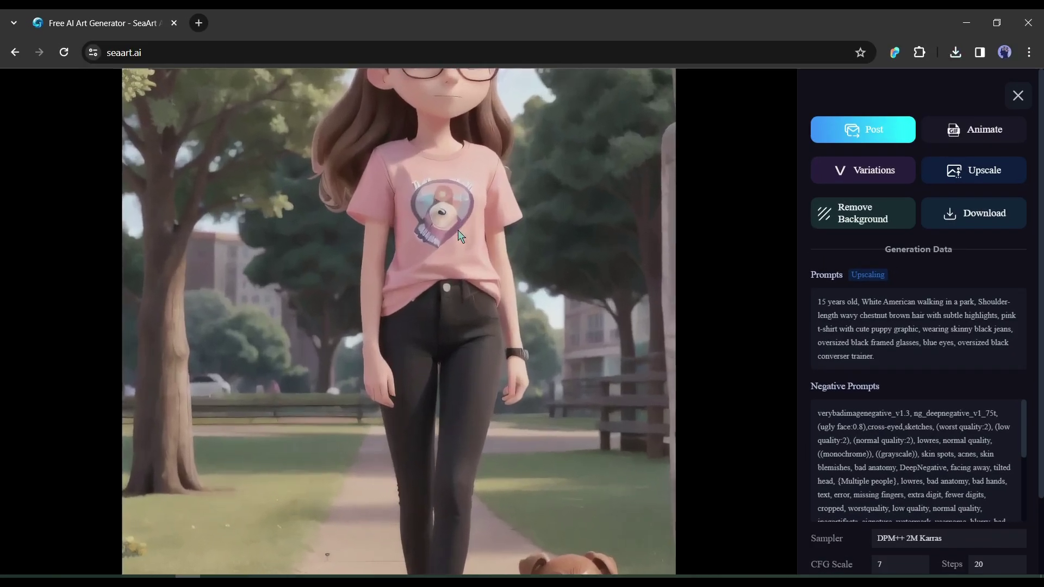
{"action": "scroll", "coordinate": [457, 231], "scroll_direction": "up", "scroll_amount": 2}
{"action": "scroll", "coordinate": [480, 215], "scroll_direction": "up", "scroll_amount": 2}
{"action": "scroll", "coordinate": [490, 204], "scroll_direction": "up", "scroll_amount": 2}
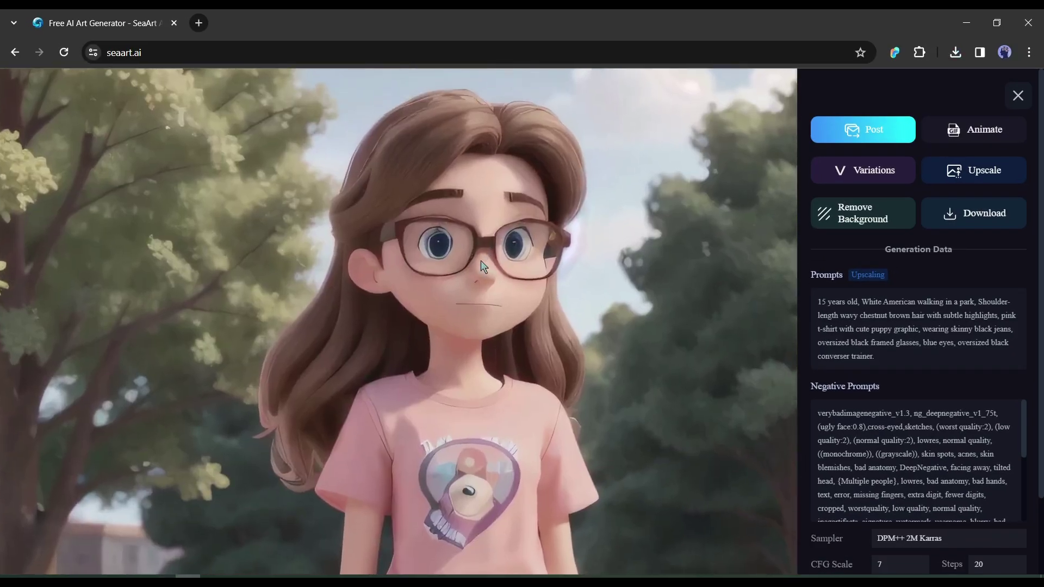
{"action": "scroll", "coordinate": [481, 260], "scroll_direction": "down", "scroll_amount": 3}
{"action": "key", "text": "Escape"}
Browse the generated variations, download one as a PNG and view the downloaded file.
{"action": "left_click", "coordinate": [404, 219]}
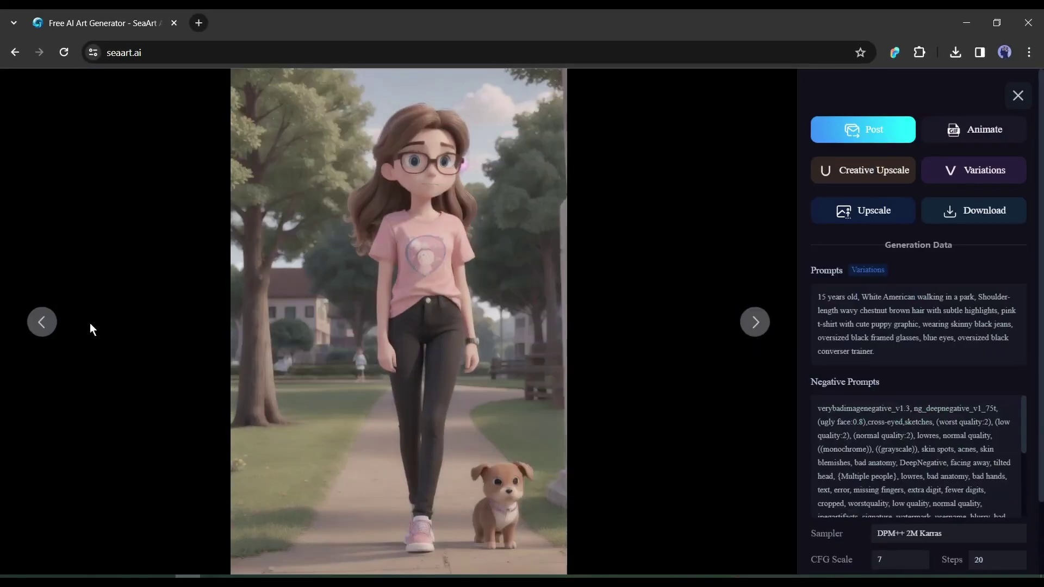
{"action": "left_click", "coordinate": [41, 322]}
{"action": "left_click", "coordinate": [756, 321]}
{"action": "left_click", "coordinate": [39, 325]}
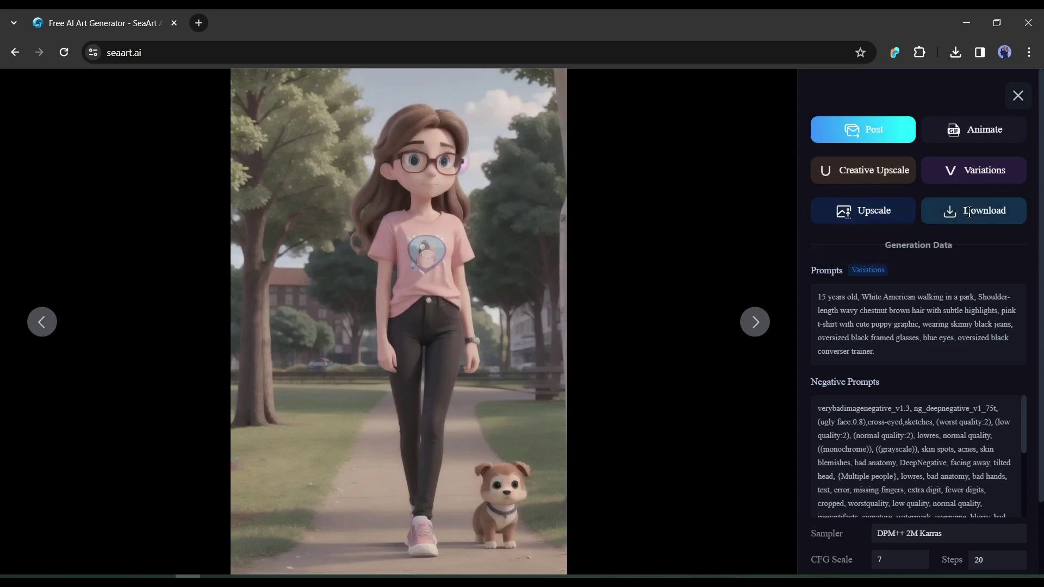
{"action": "left_click", "coordinate": [997, 212]}
{"action": "left_click", "coordinate": [880, 85]}
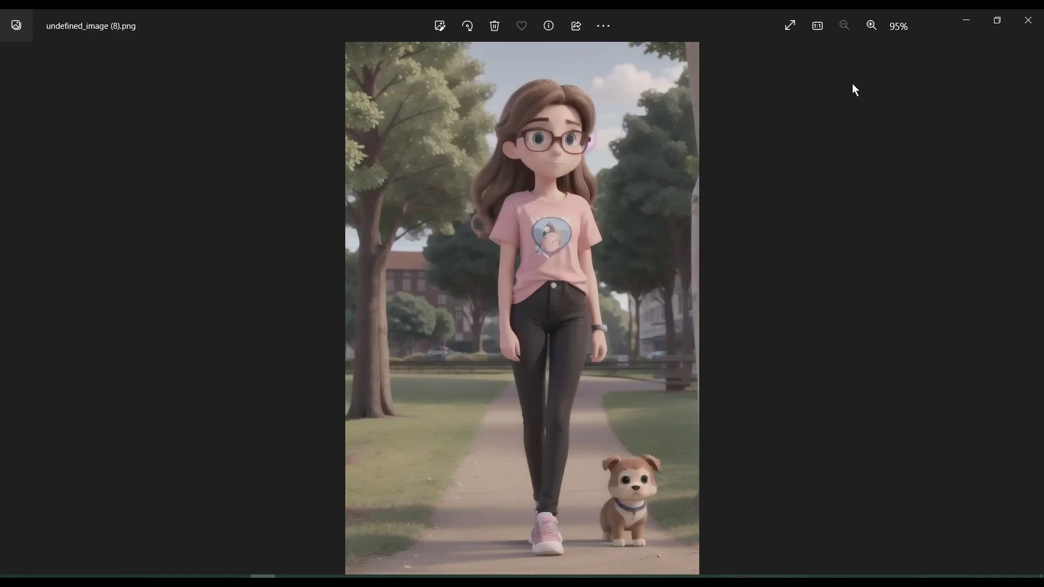
{"action": "left_click", "coordinate": [1011, 93]}
{"action": "scroll", "coordinate": [551, 383], "scroll_direction": "up", "scroll_amount": 1}
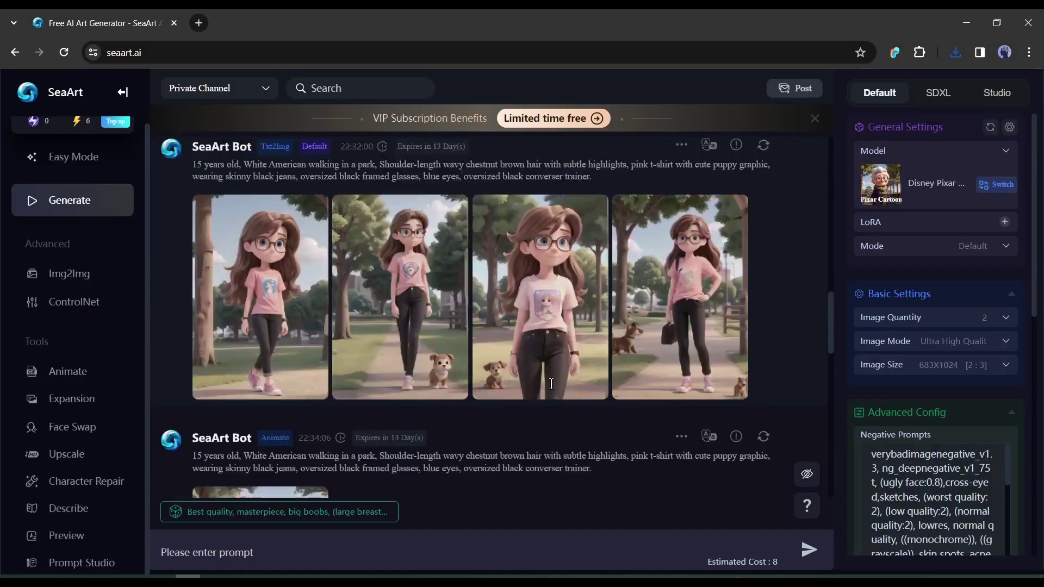
{"action": "scroll", "coordinate": [551, 383], "scroll_direction": "up", "scroll_amount": 3}
{"action": "scroll", "coordinate": [552, 383], "scroll_direction": "up", "scroll_amount": 3}
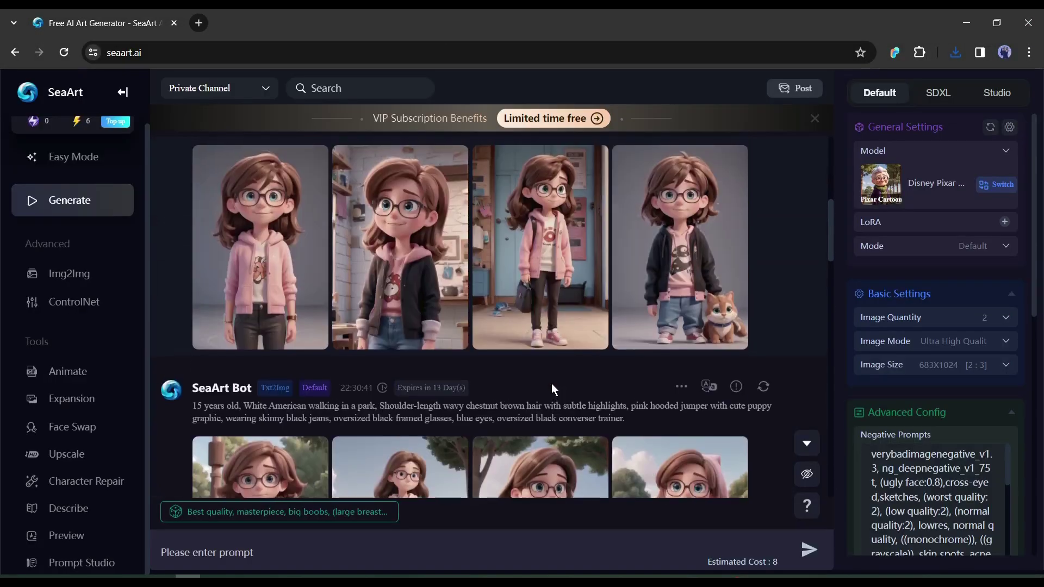
{"action": "scroll", "coordinate": [551, 383], "scroll_direction": "up", "scroll_amount": 3}
{"action": "scroll", "coordinate": [551, 383], "scroll_direction": "up", "scroll_amount": 3}
{"action": "scroll", "coordinate": [552, 384], "scroll_direction": "up", "scroll_amount": 1}
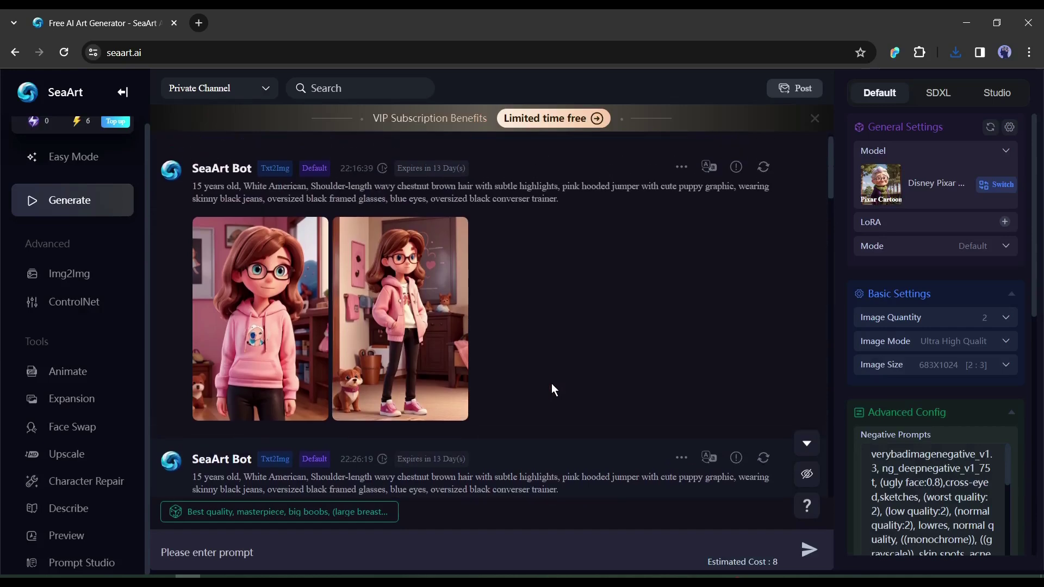
{"action": "scroll", "coordinate": [552, 383], "scroll_direction": "down", "scroll_amount": 5}
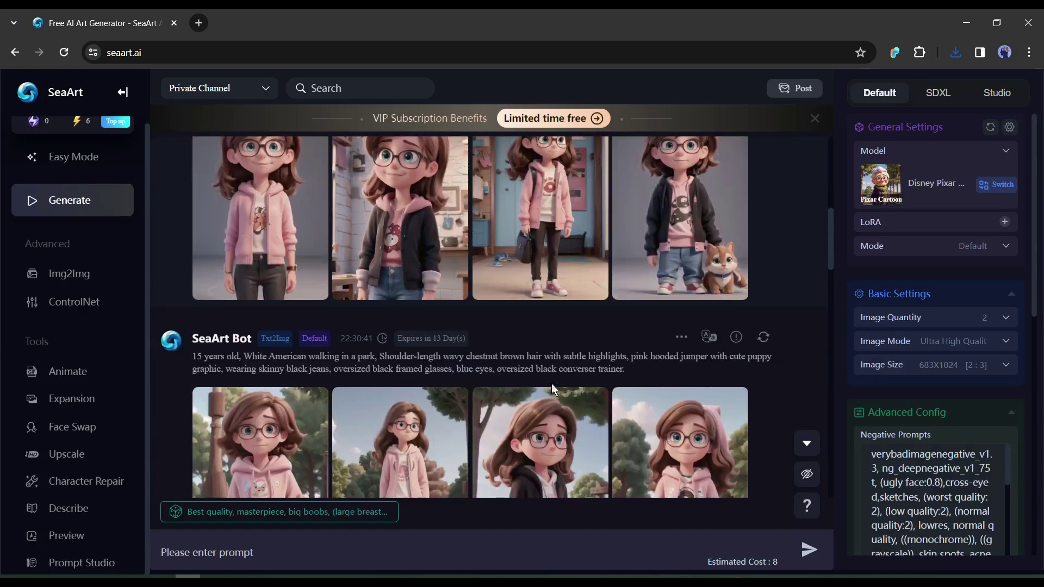
{"action": "scroll", "coordinate": [551, 383], "scroll_direction": "down", "scroll_amount": 5}
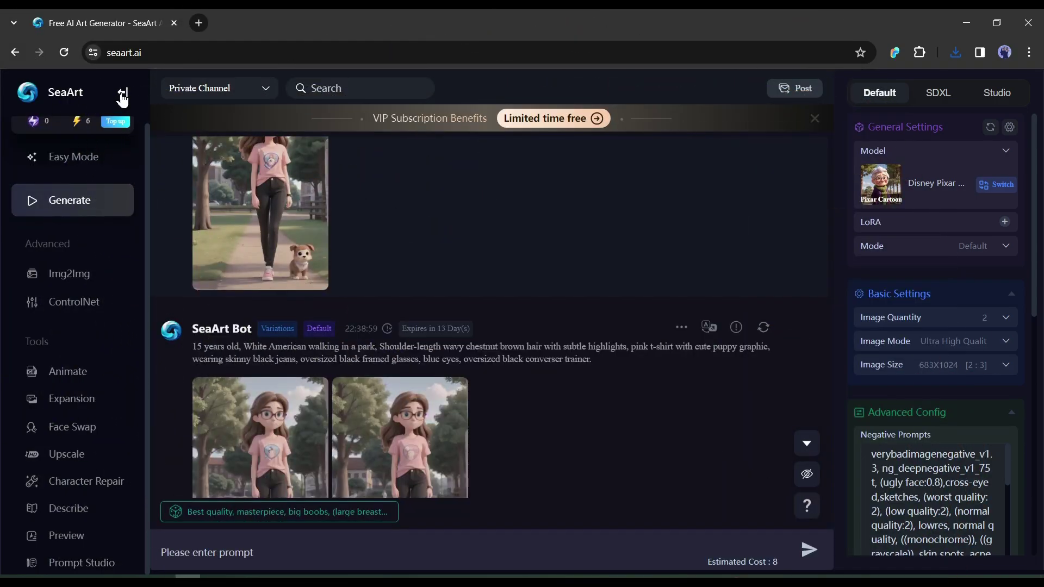
Return to the SeaArt home page to browse the community image gallery.
{"action": "left_click", "coordinate": [122, 96]}
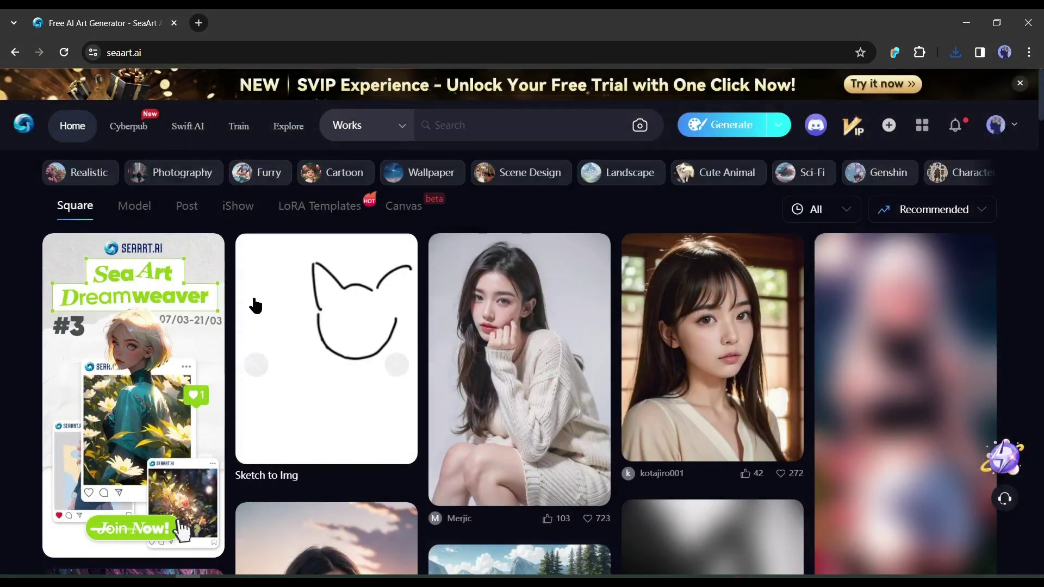
{"action": "scroll", "coordinate": [288, 352], "scroll_direction": "down", "scroll_amount": 5}
{"action": "scroll", "coordinate": [289, 355], "scroll_direction": "down", "scroll_amount": 5}
{"action": "scroll", "coordinate": [288, 354], "scroll_direction": "down", "scroll_amount": 3}
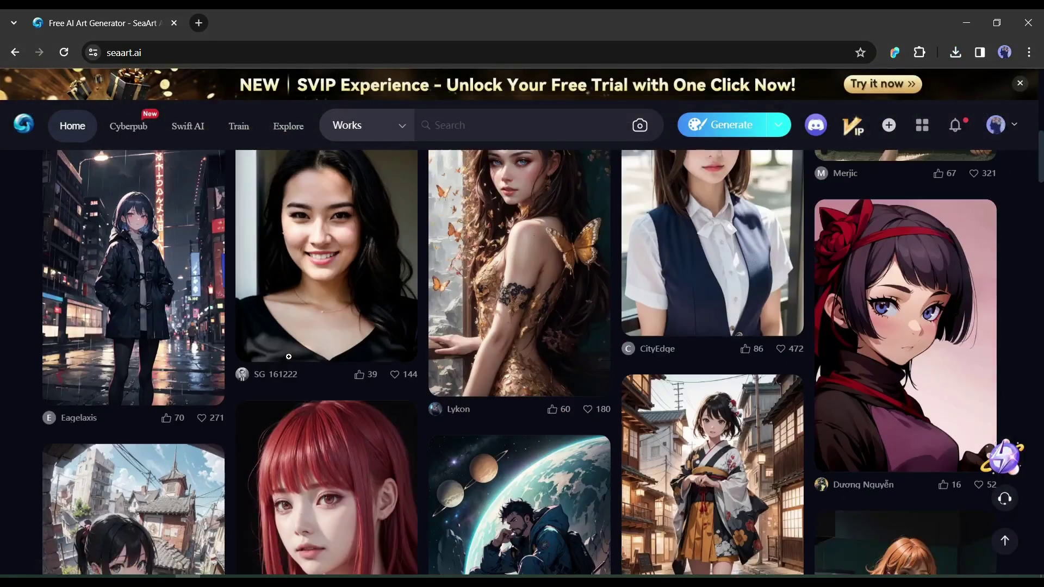
{"action": "scroll", "coordinate": [289, 355], "scroll_direction": "down", "scroll_amount": 8}
{"action": "scroll", "coordinate": [289, 354], "scroll_direction": "down", "scroll_amount": 8}
{"action": "scroll", "coordinate": [288, 355], "scroll_direction": "down", "scroll_amount": 8}
{"action": "scroll", "coordinate": [284, 512], "scroll_direction": "down", "scroll_amount": 6}
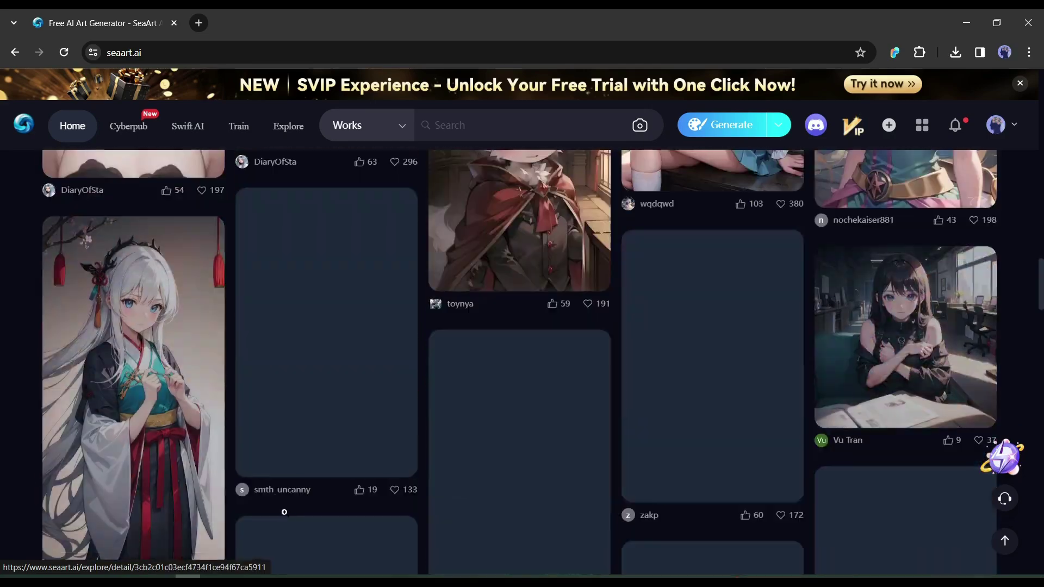